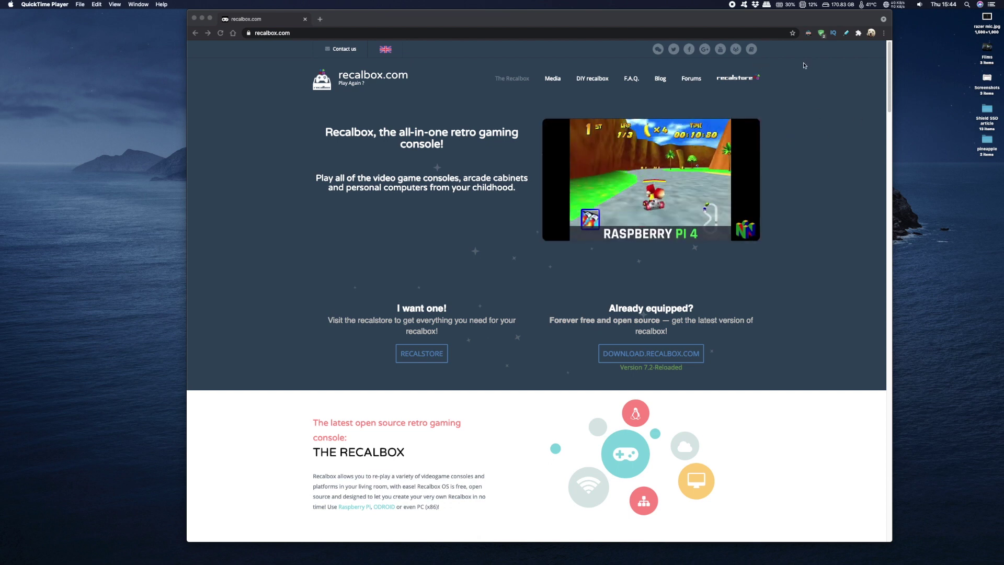
Review the Recalbox home page, open its download page for Raspberry Pi 4/400, and download the macOS version of Raspberry Pi Imager.
left_click(890, 57)
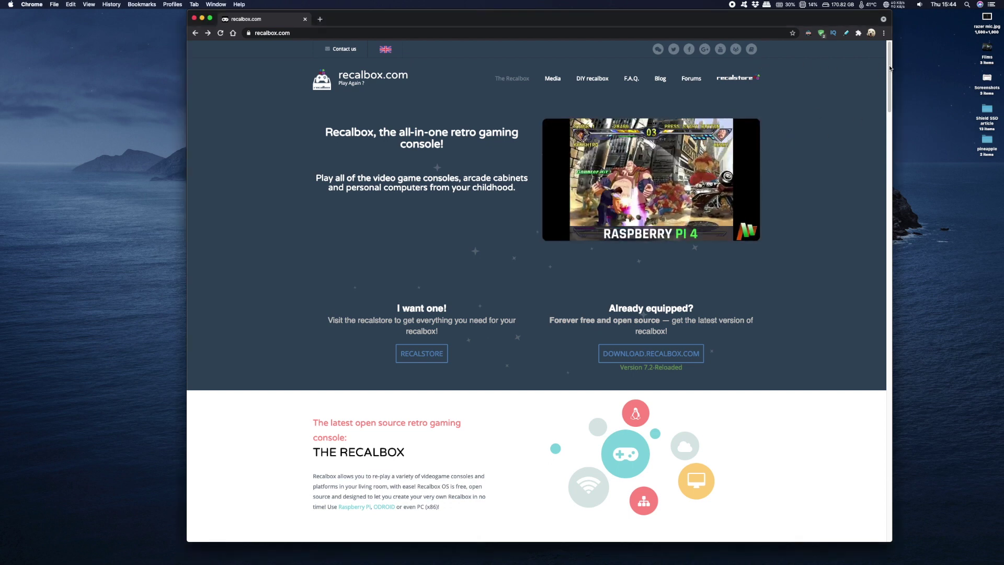
left_click_drag(890, 58, 907, 461)
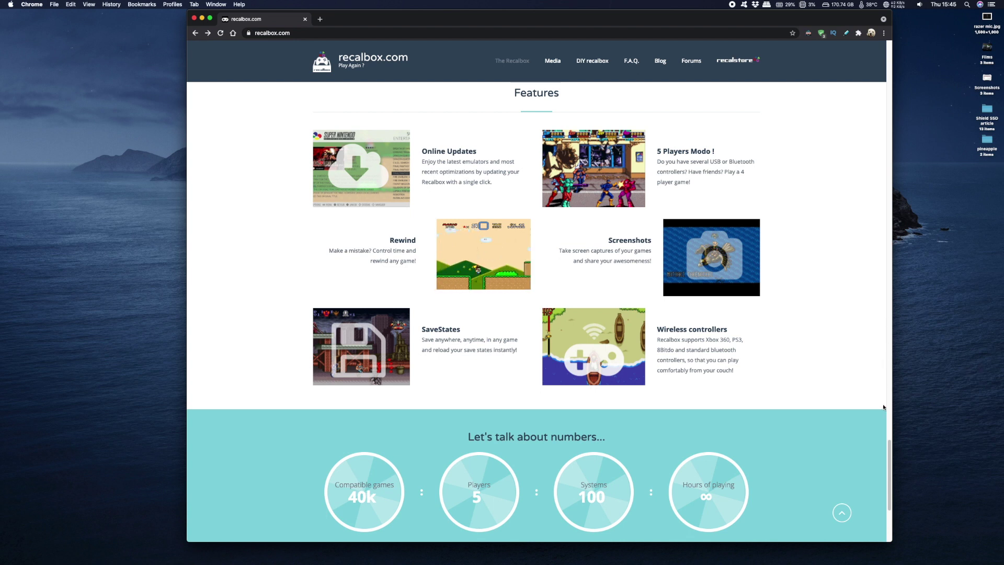
left_click_drag(892, 472, 893, 478)
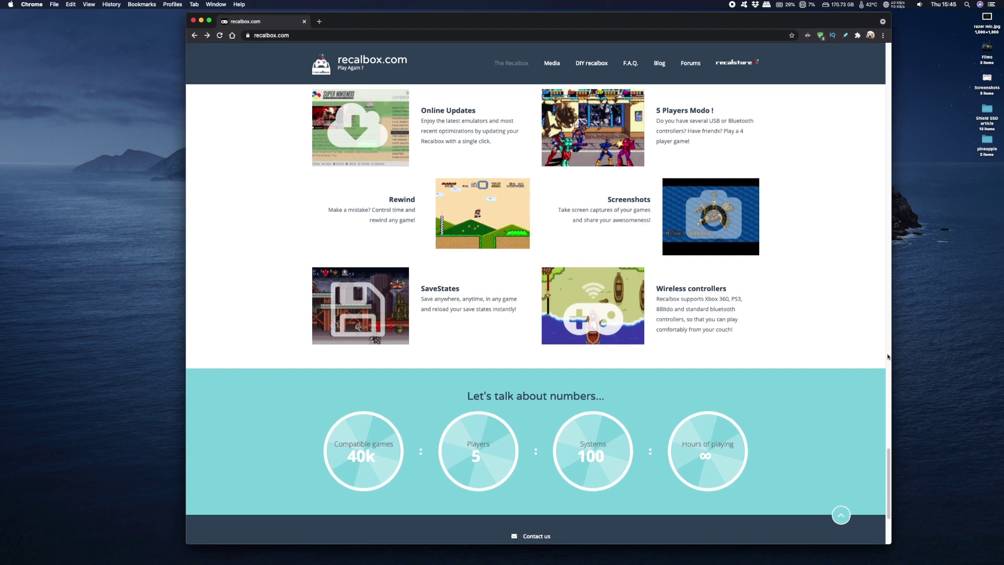
left_click_drag(887, 448, 869, 45)
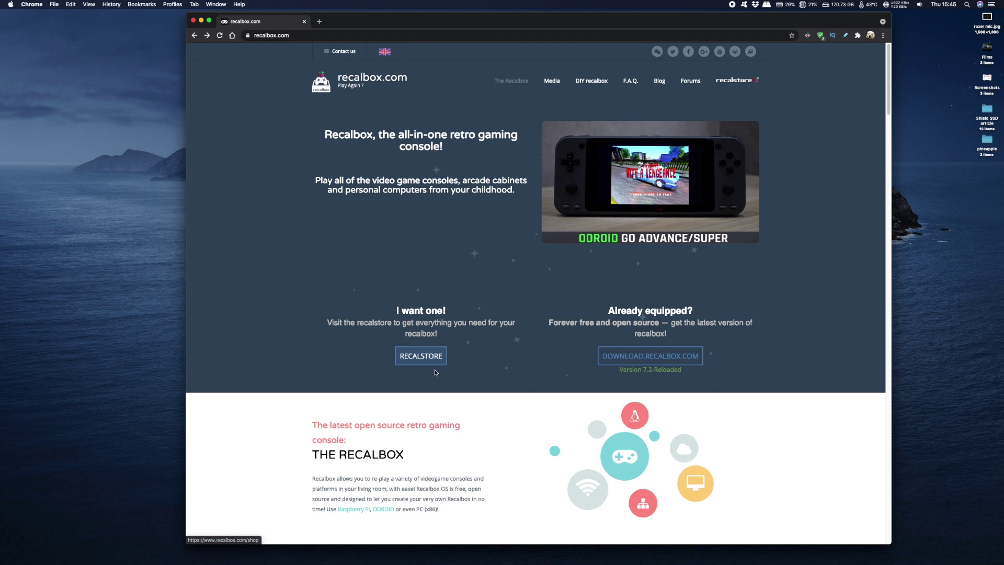
left_click(652, 358)
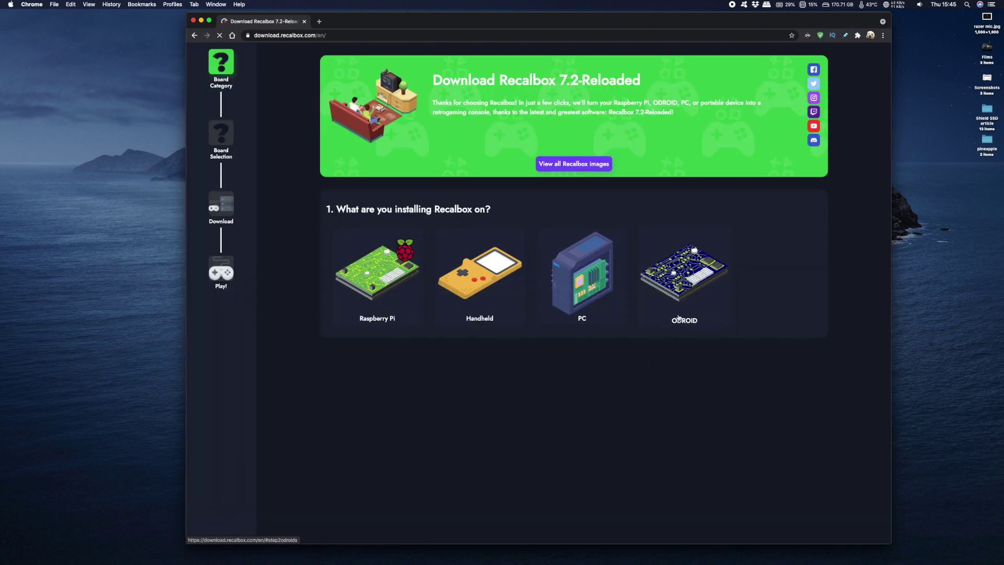
left_click(368, 291)
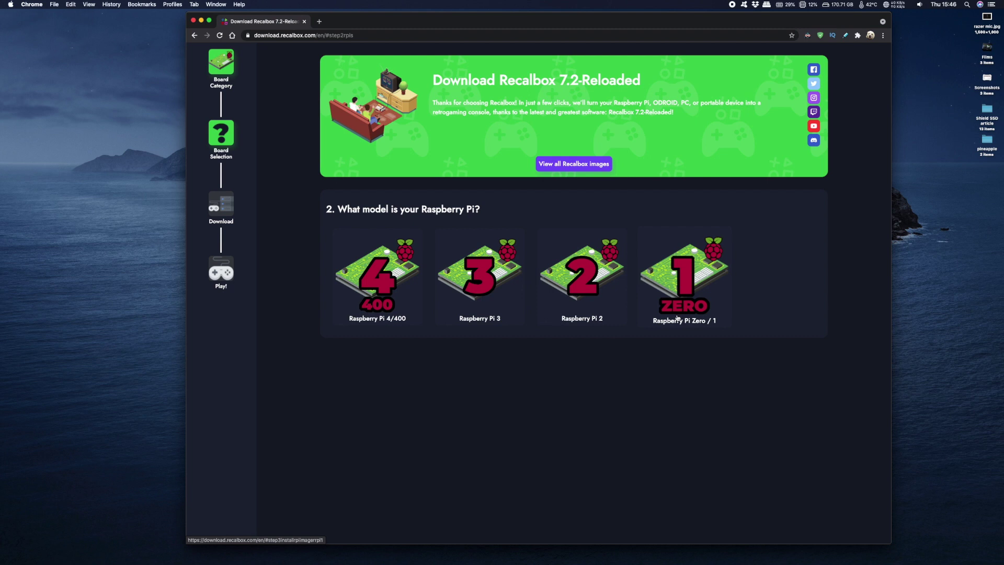
left_click(376, 273)
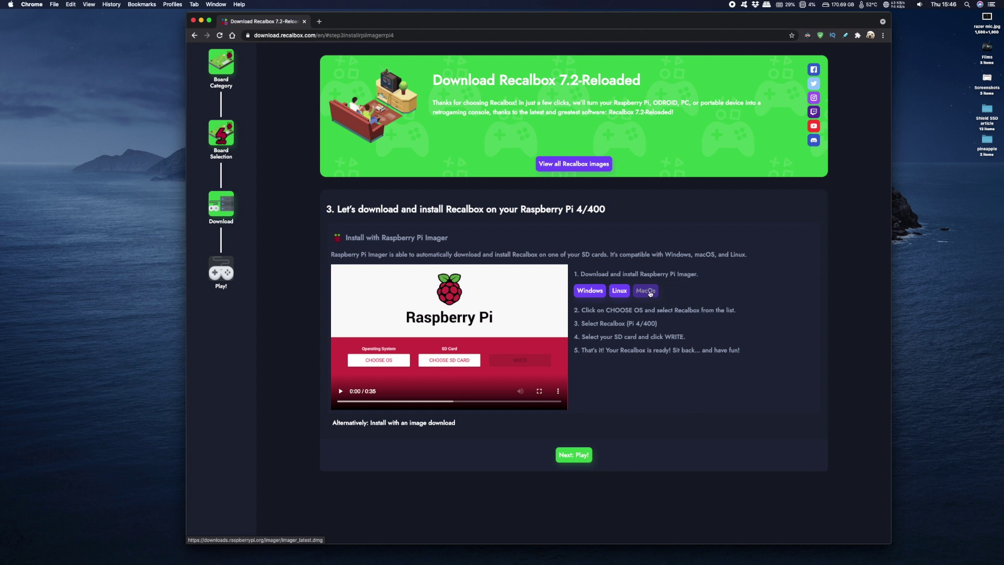
left_click(647, 293)
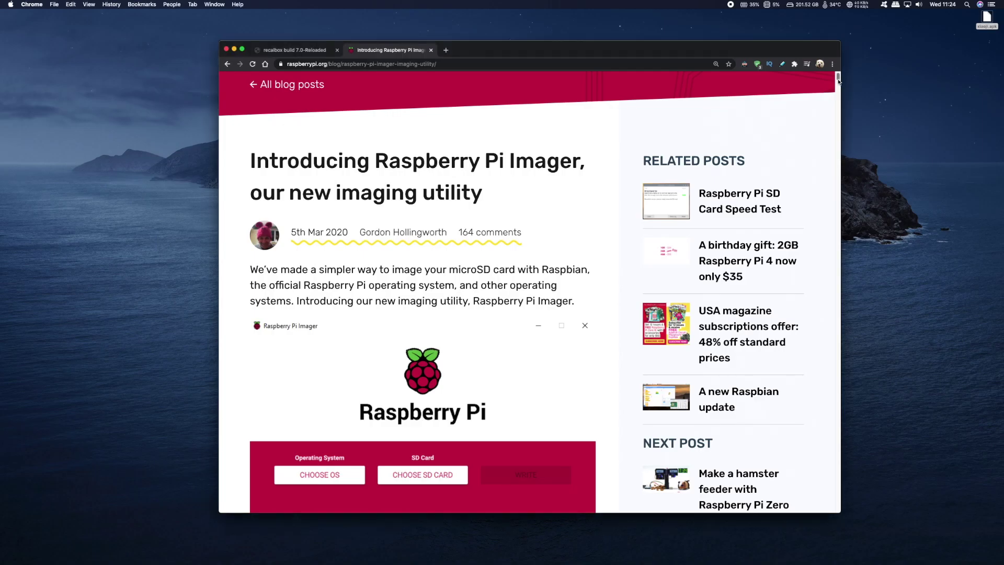
Skim the opening sections of the blog post introducing the Raspberry Pi Imager utility.
left_click_drag(839, 81, 839, 82)
scroll(839, 81, "down", 3)
scroll(839, 82, "down", 3)
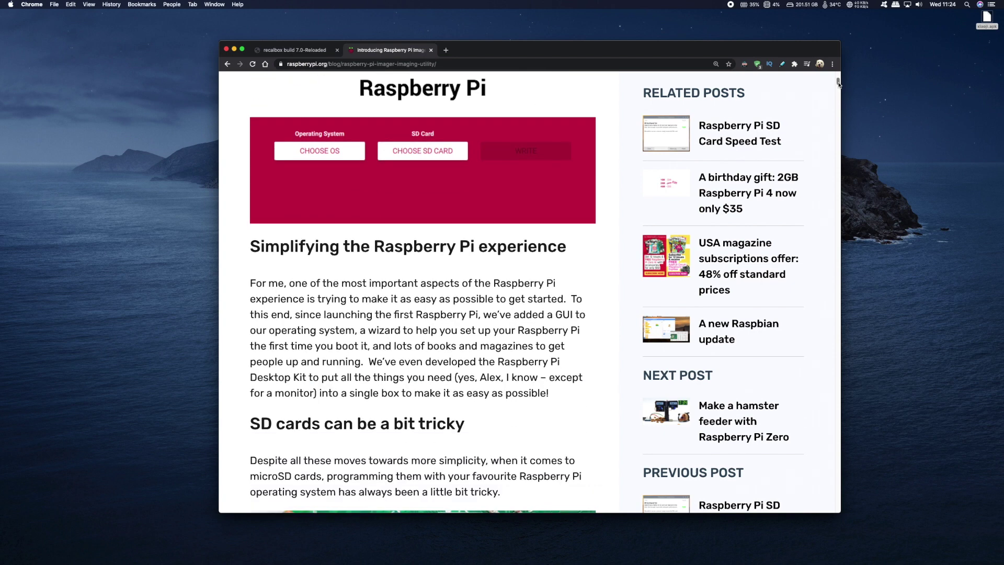
scroll(839, 82, "up", 3)
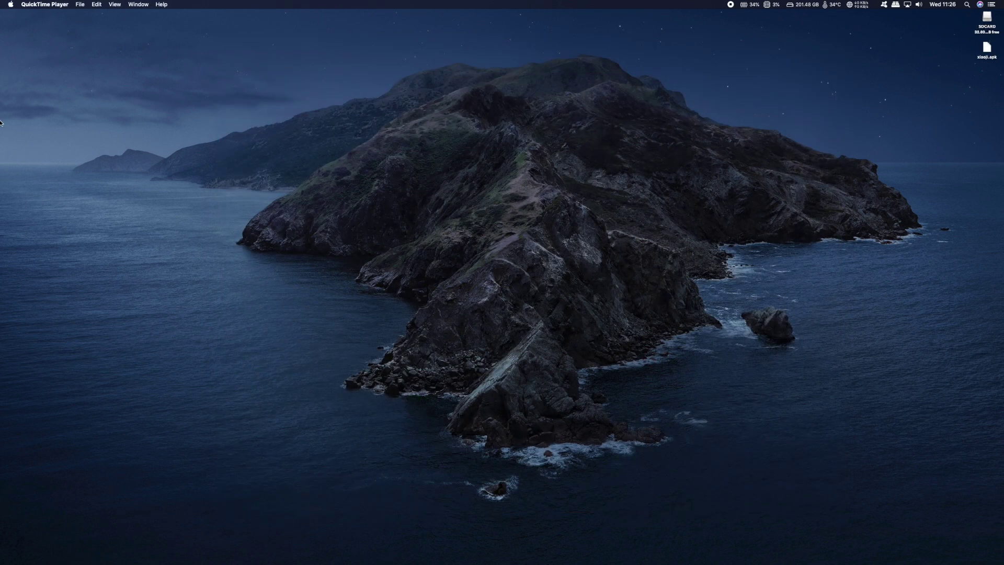
Launch Raspberry Pi Imager and load recalbox-rpi4.img.xz from the Downloads folder as the custom operating system image.
mouse_move(1, 141)
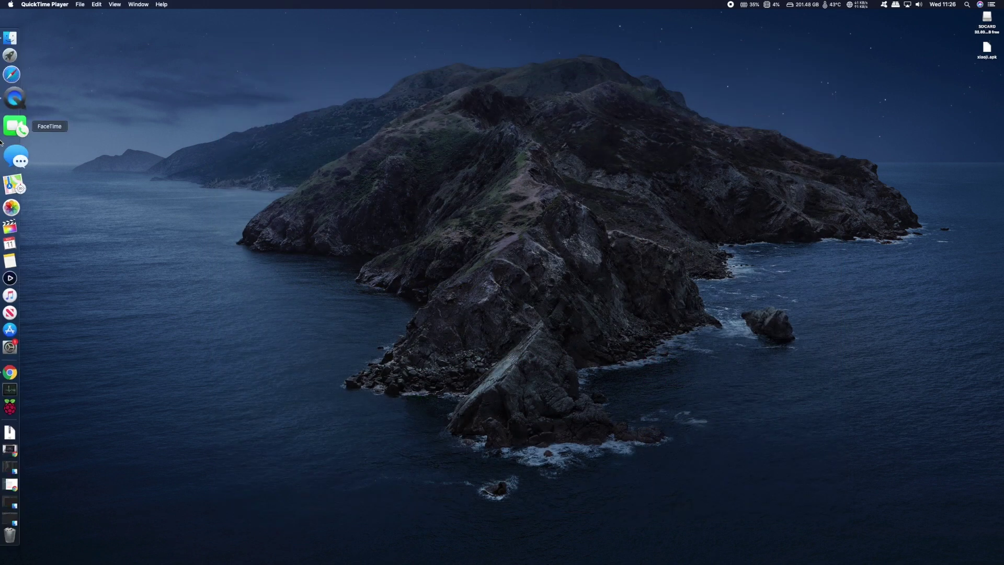
left_click(6, 76)
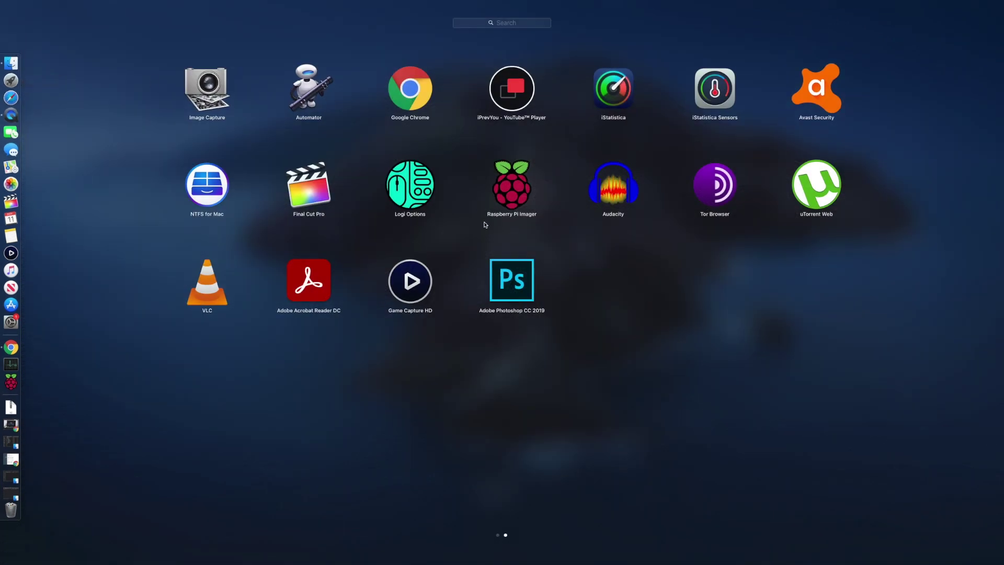
left_click(536, 217)
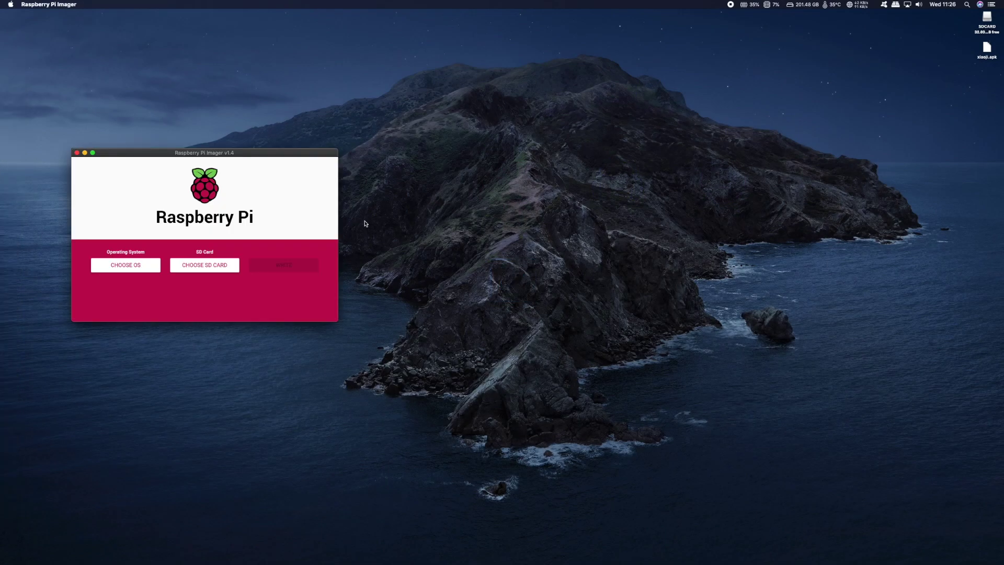
left_click(138, 265)
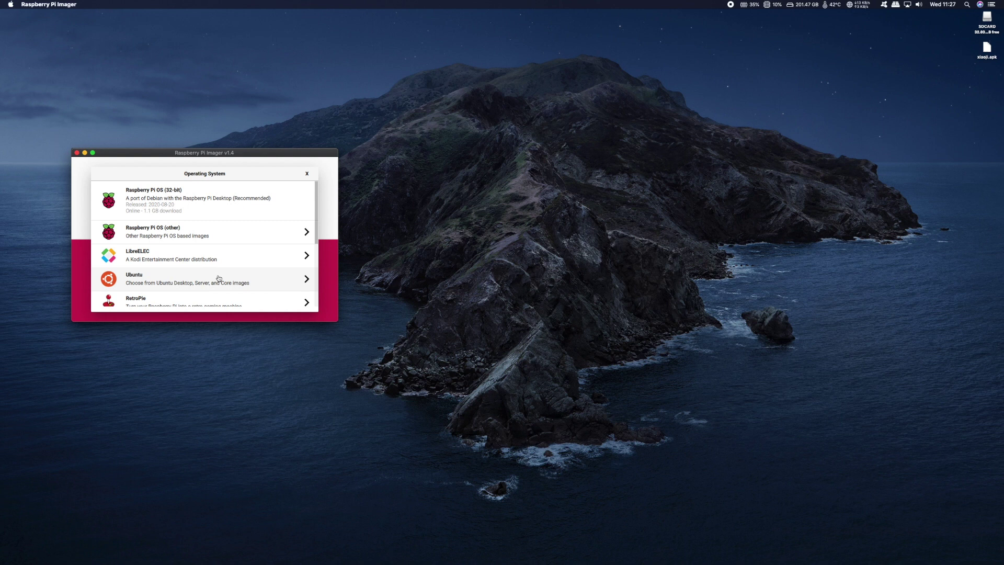
scroll(218, 279, "down", 5)
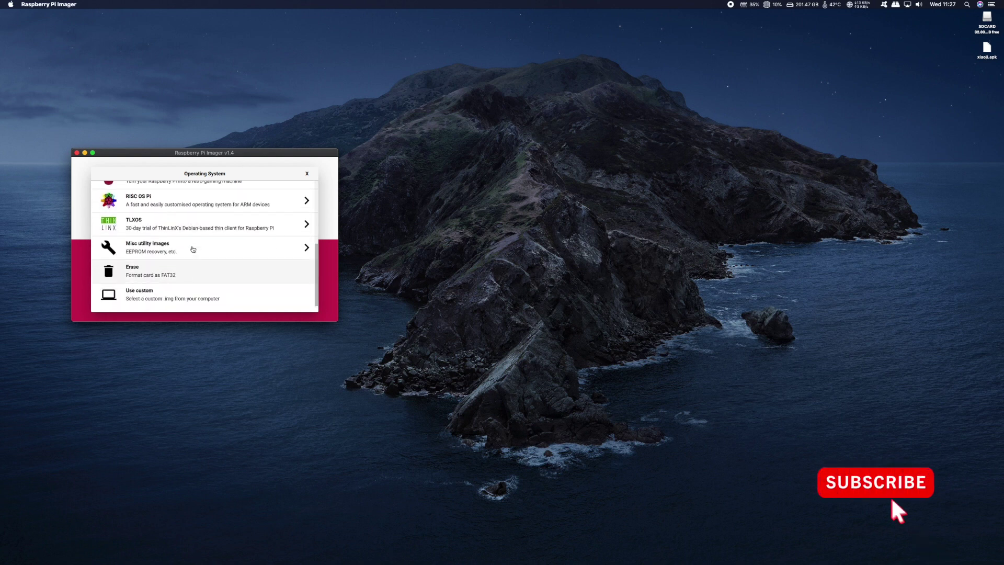
left_click(184, 293)
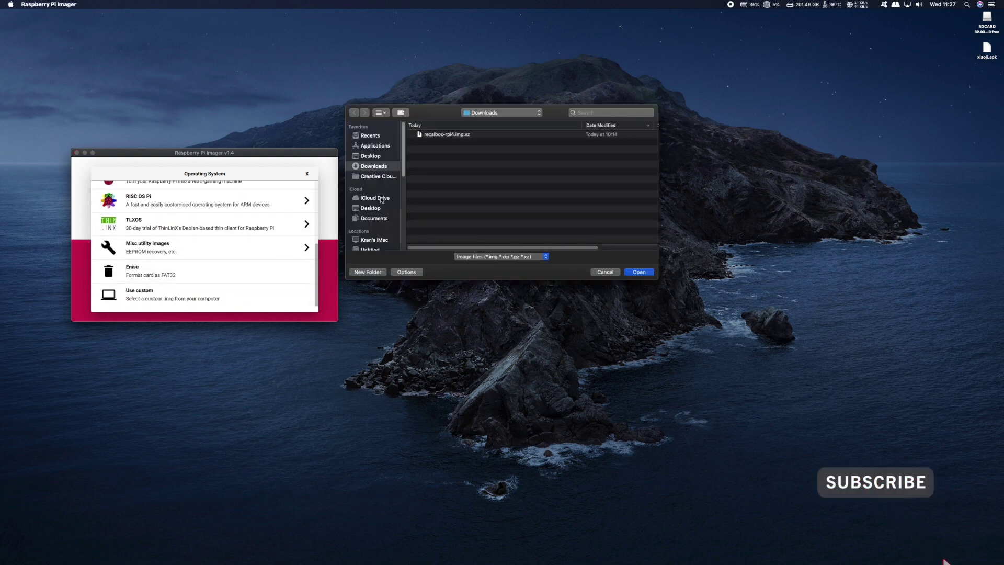
left_click(480, 136)
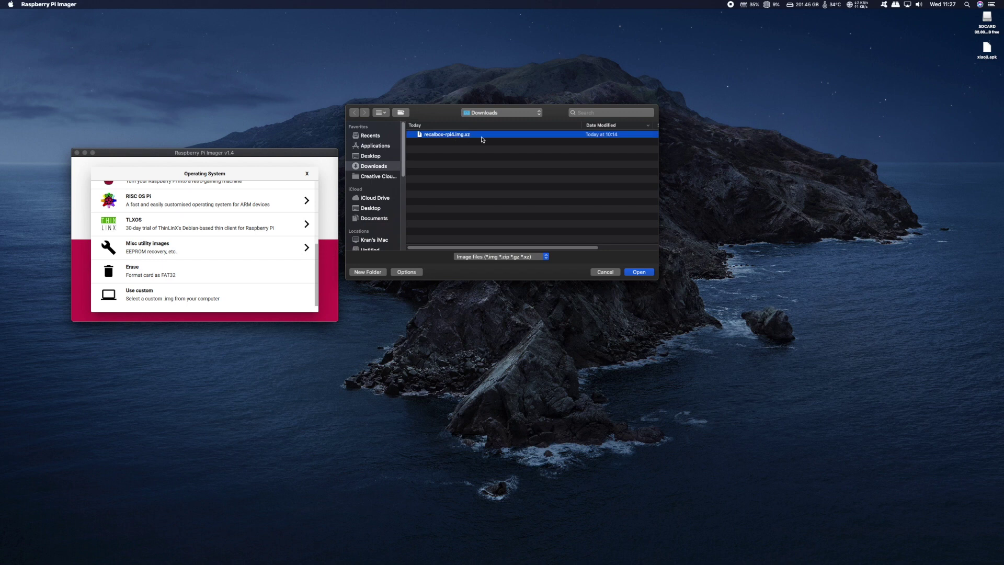
left_click(639, 272)
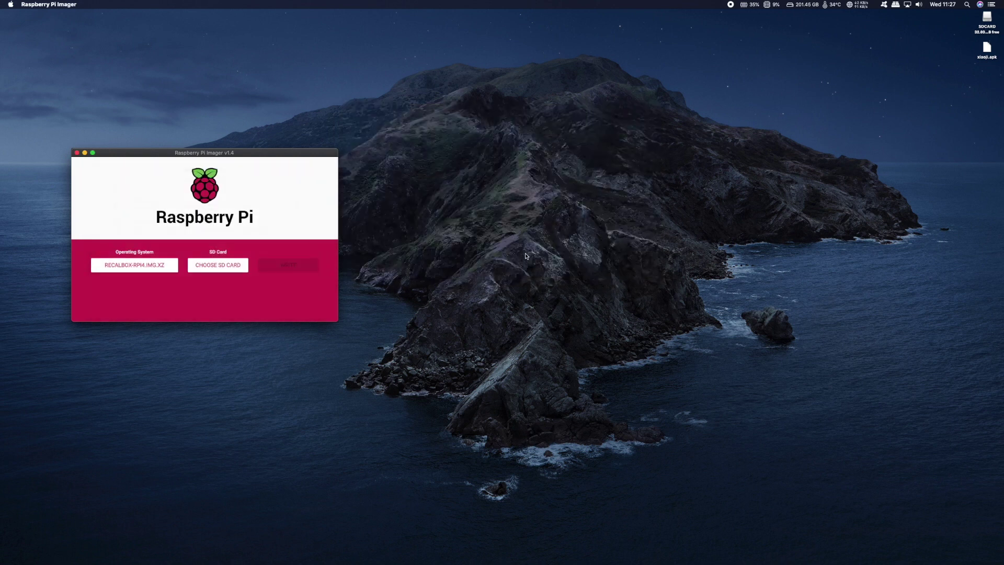
Select the 32.0 GB Generic USB3.0 SD card as the target and write the image, accepting erasure of its data.
left_click(215, 265)
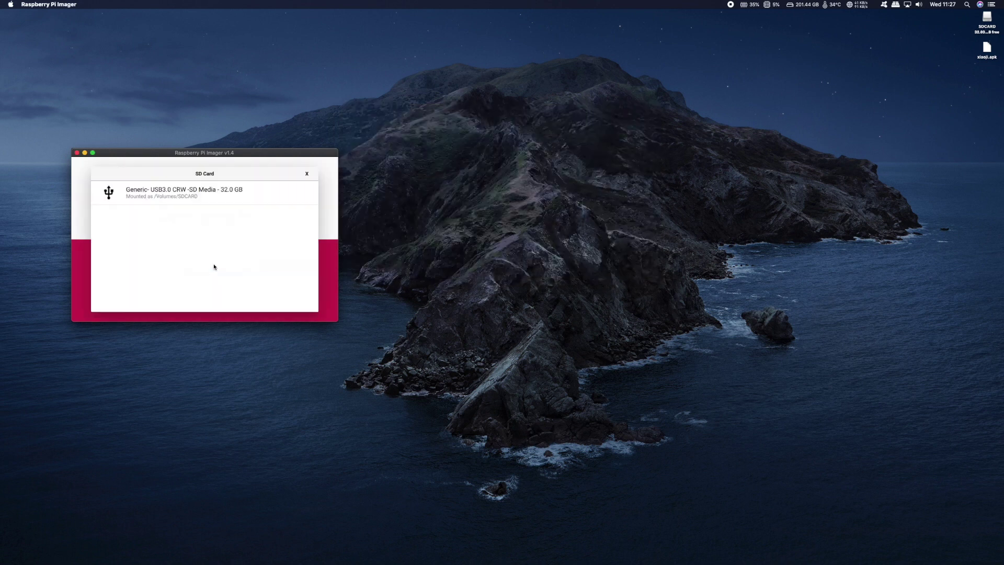
left_click(210, 194)
left_click(288, 265)
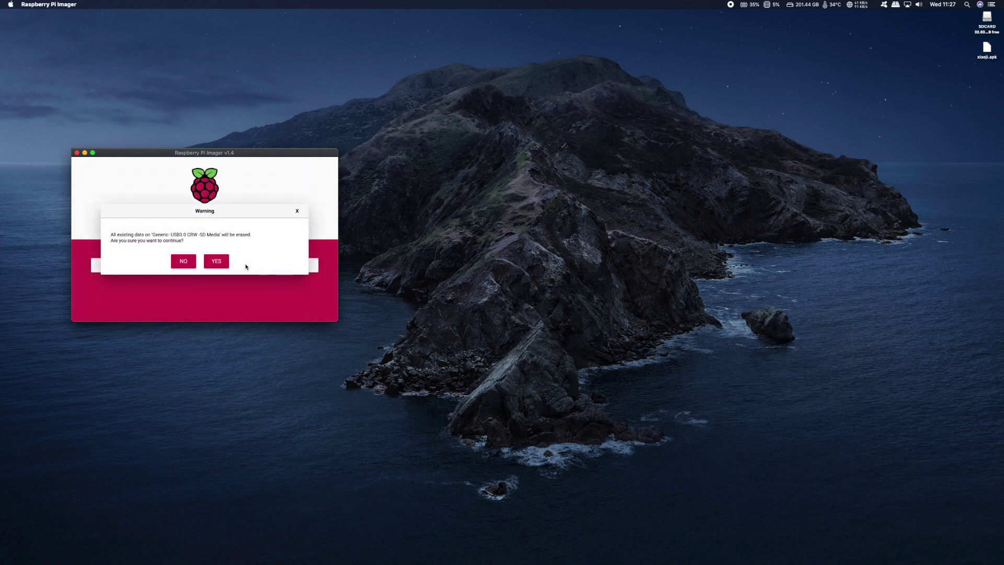
left_click(216, 263)
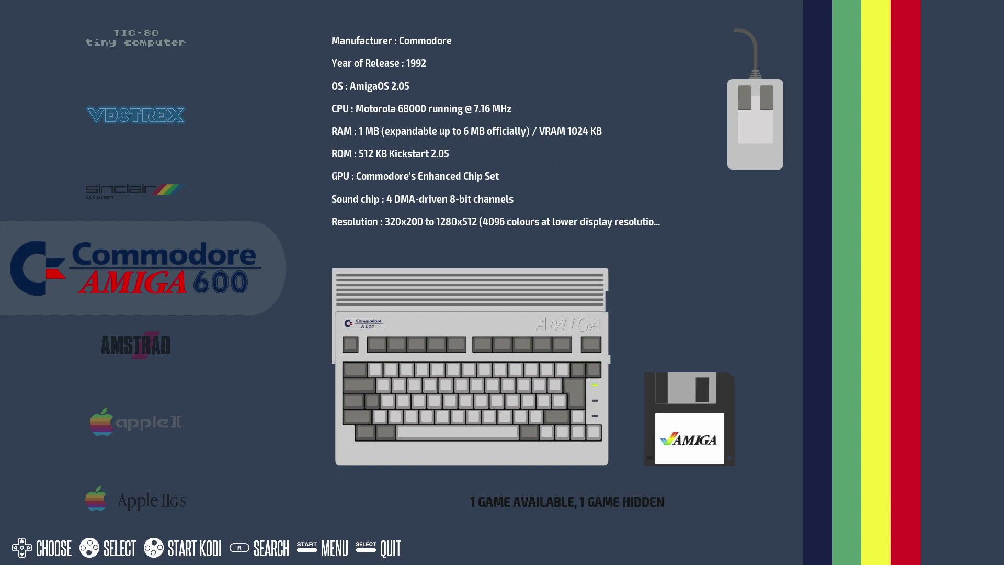
Browse the list of emulated systems in Recalbox, ending on Sega Mega Drive.
key("Up")
key("Up")
key("Up")
key("Up")
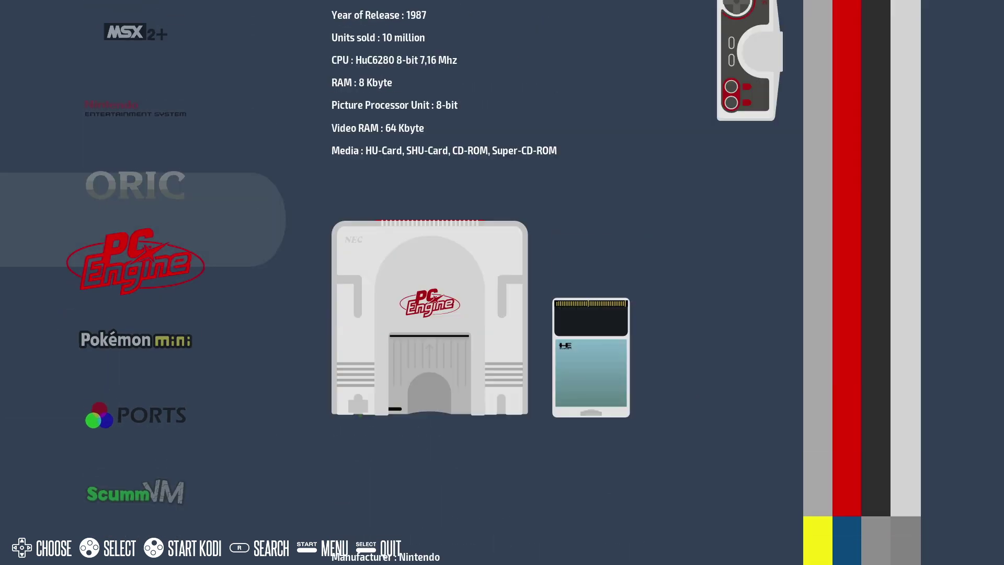
key("Up")
key("Up")
key("Up")
key("Up")
key("Up")
key("Up")
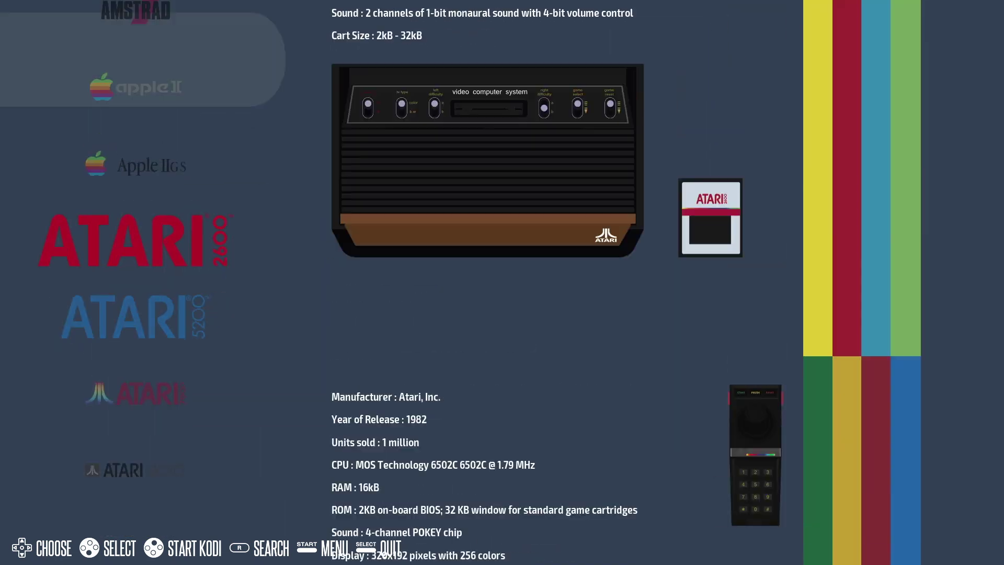
key("Up")
key("Up")
key("Up")
key("Up")
key("Up")
key("Up")
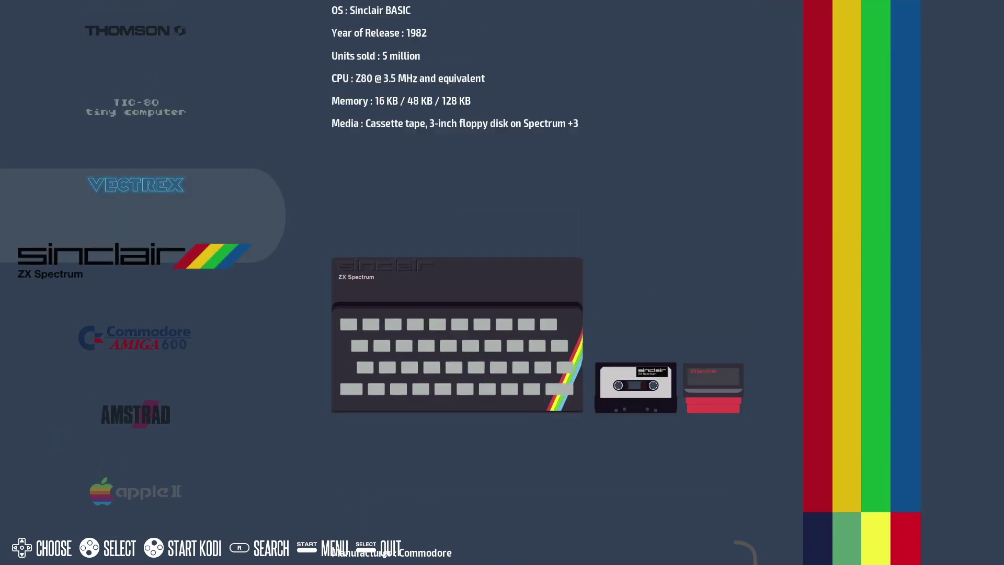
key("Up")
key("Up")
key("Up")
key("Up")
key("Up")
key("Up")
key("Up")
key("Up")
key("Up")
key("Up")
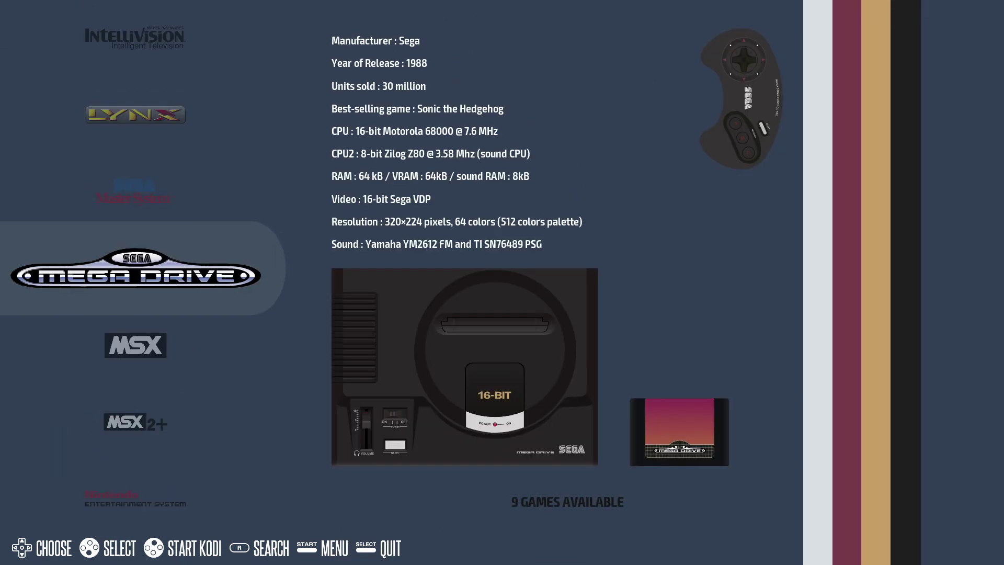
Open the Mega Drive game list and launch Yazzie.
key("Return")
key("Down")
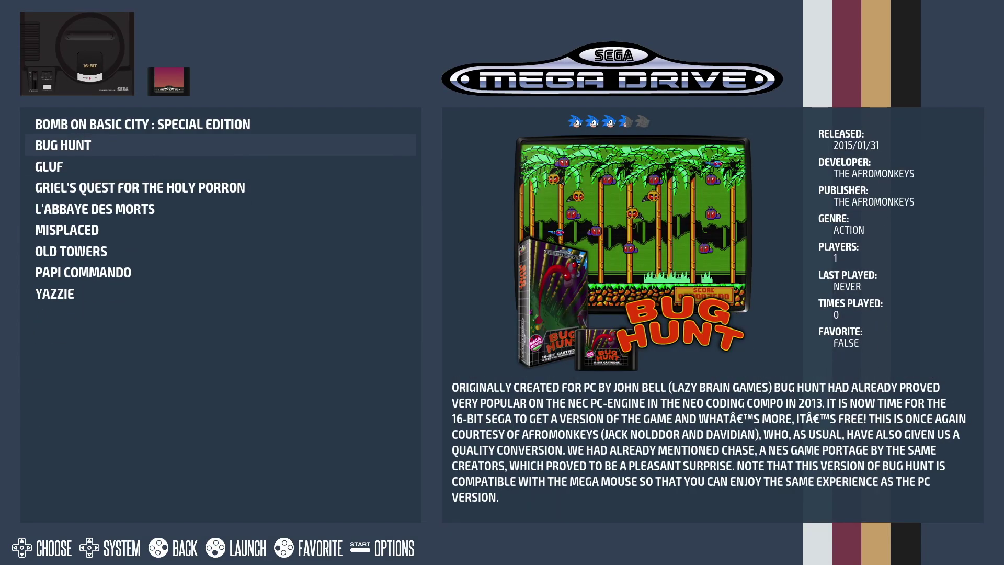
key("Down")
key("Down")
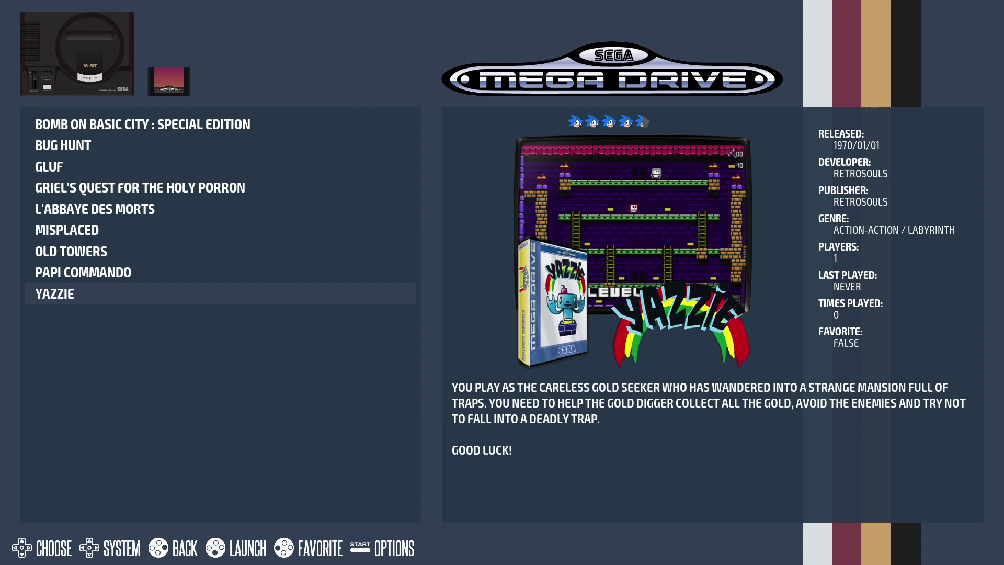
key("Return")
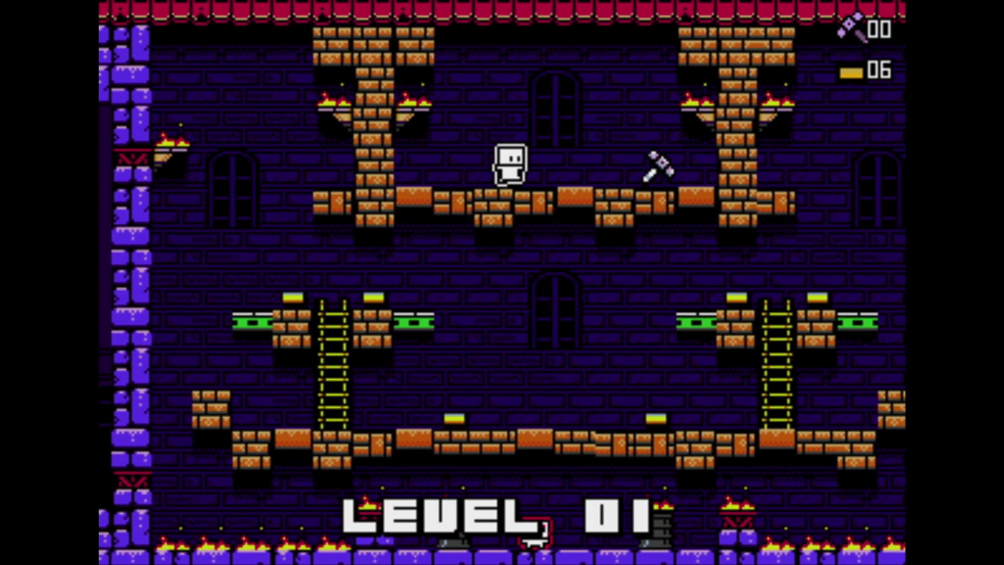
key("Right")
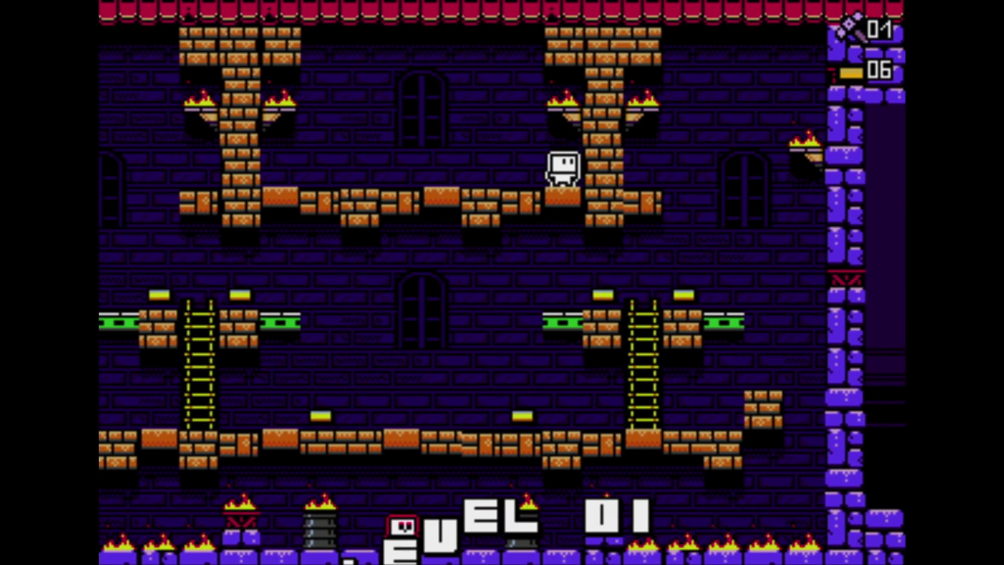
key("Left")
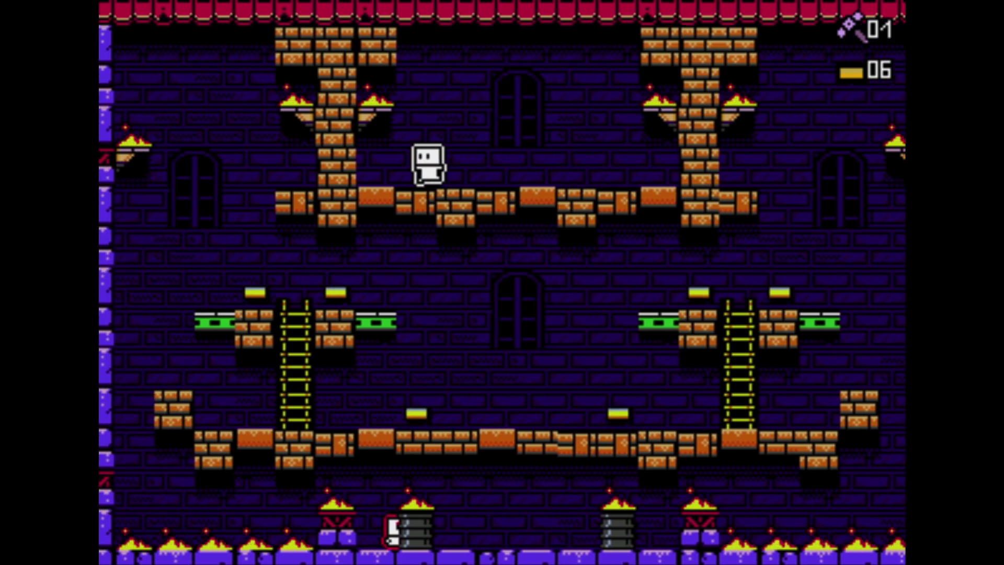
key("Down")
key("Right")
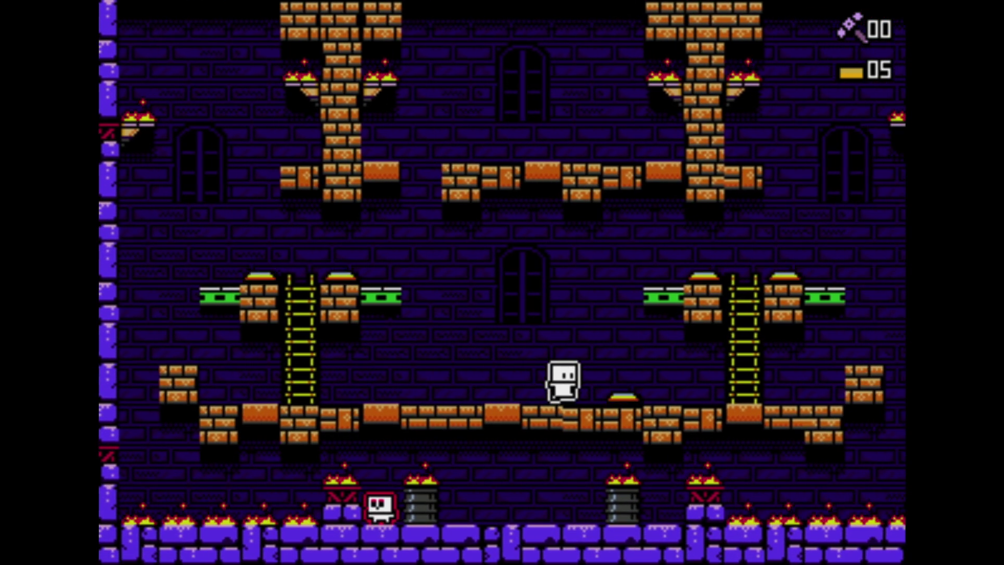
key("Right")
key("Up")
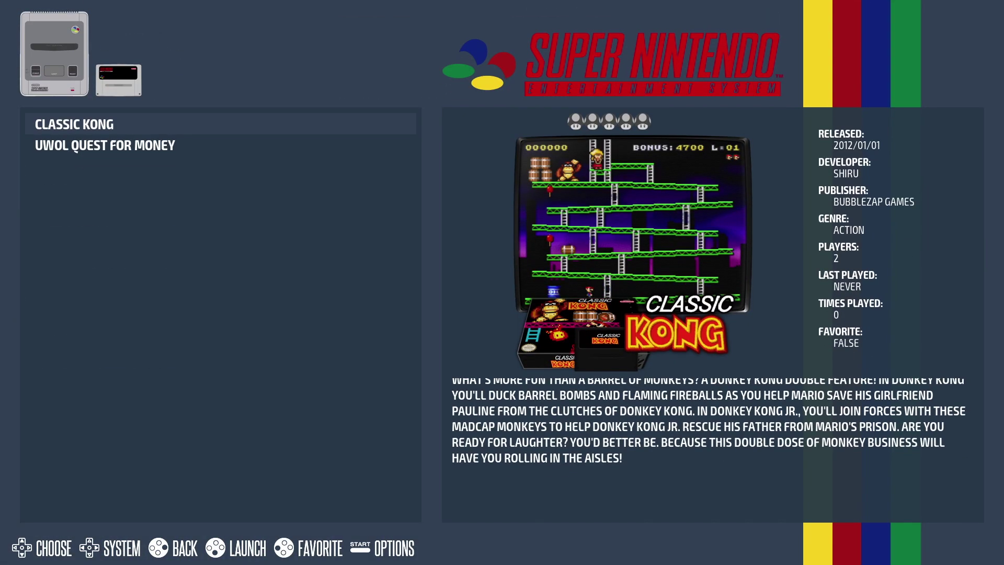
Launch Classic Kong from the Super Nintendo game list.
key("Down")
key("Up")
key("Return")
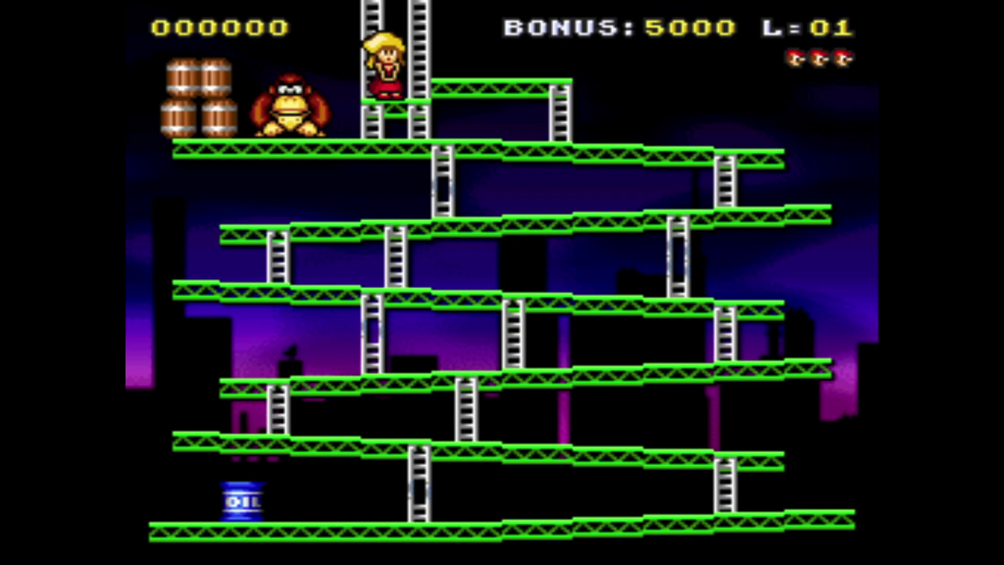
key("Right")
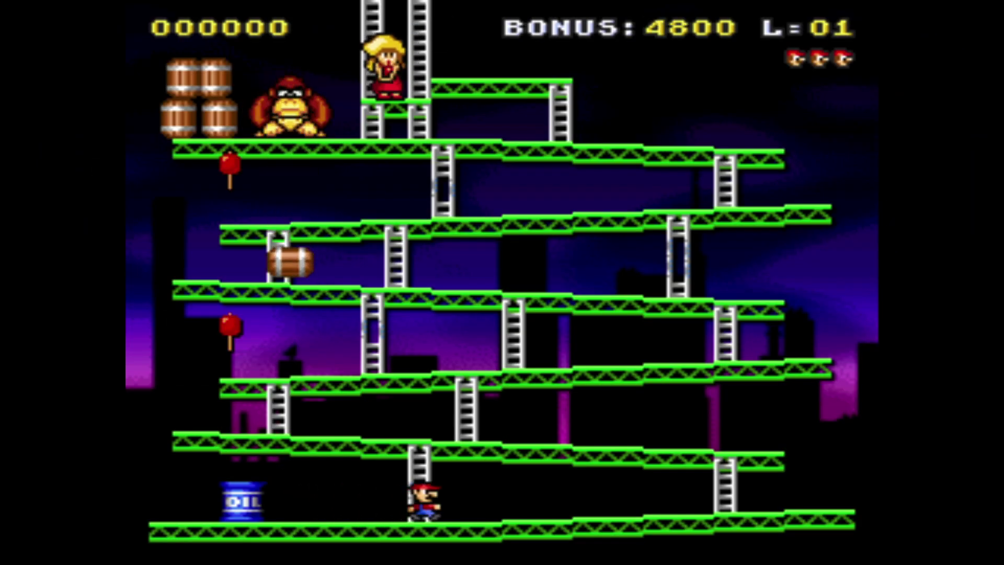
key("Up")
key("Up")
key("Down")
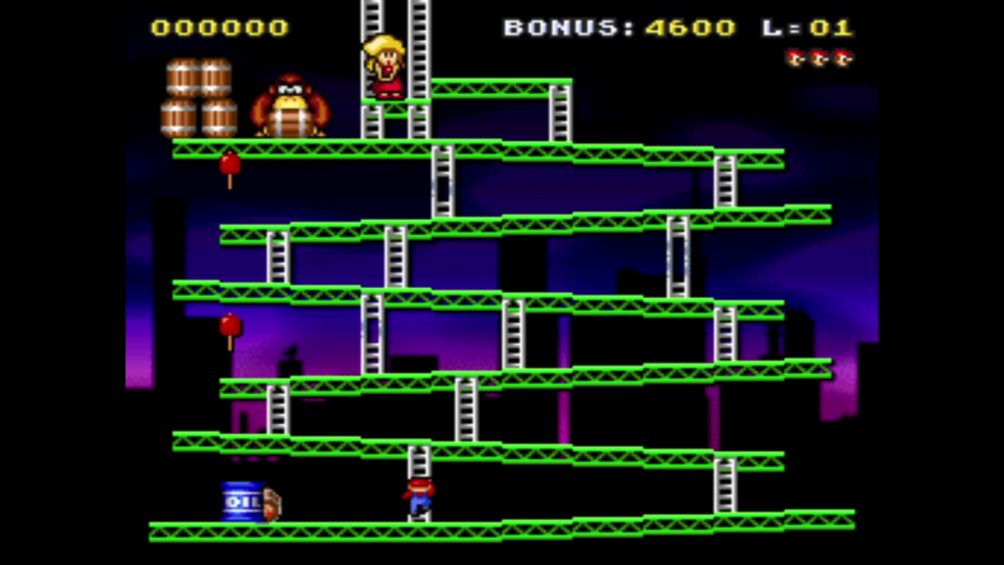
Play Classic Kong, moving the character up the first ladder.
key("Up")
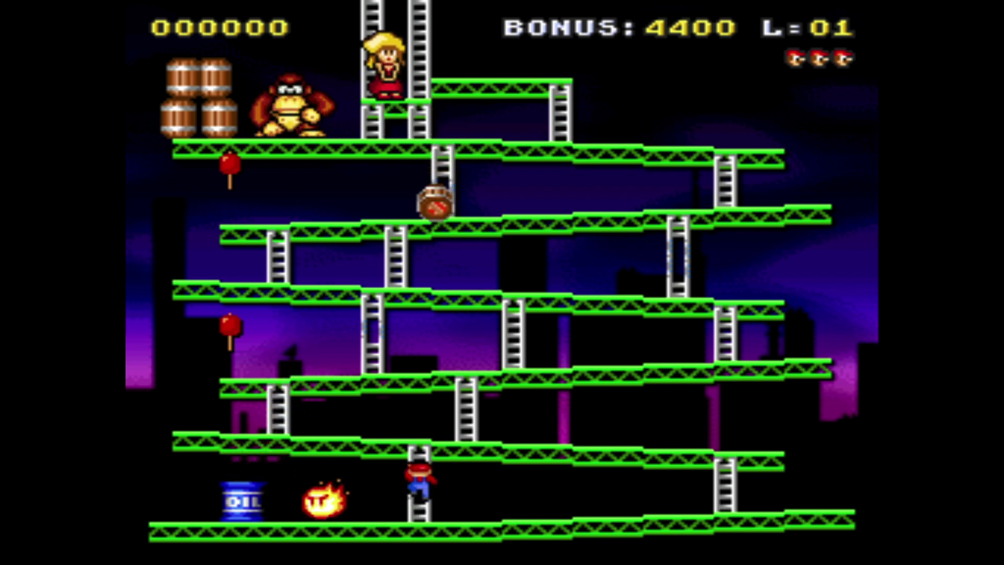
key("Down")
key("Right")
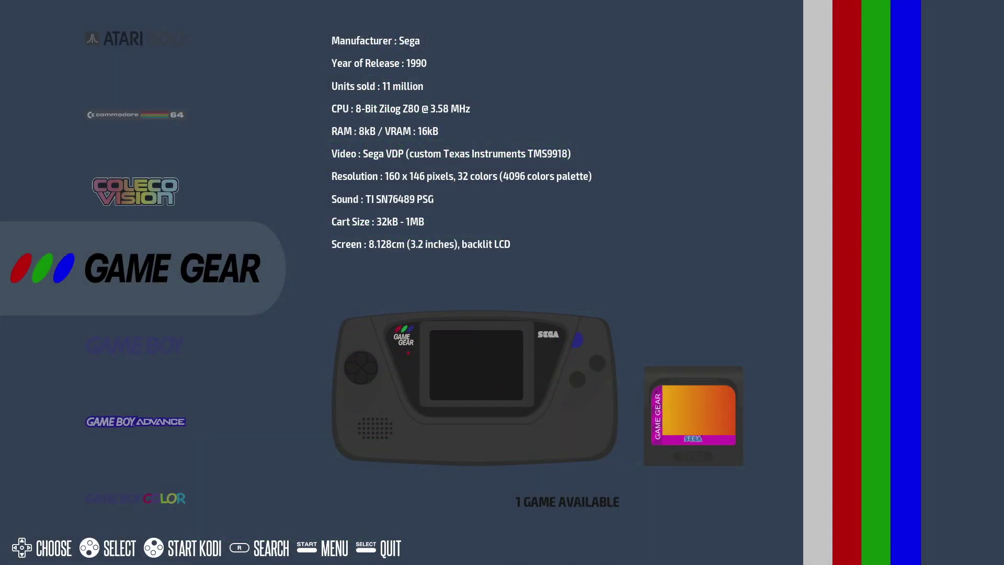
Open the controllers settings from the Recalbox main menu.
key("Return")
key("Down")
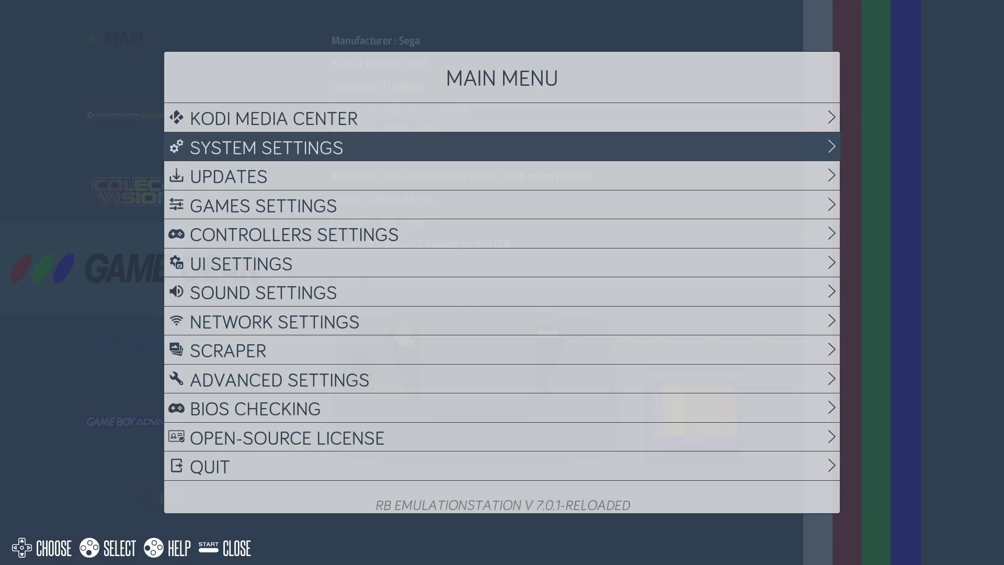
key("Down")
key("Down")
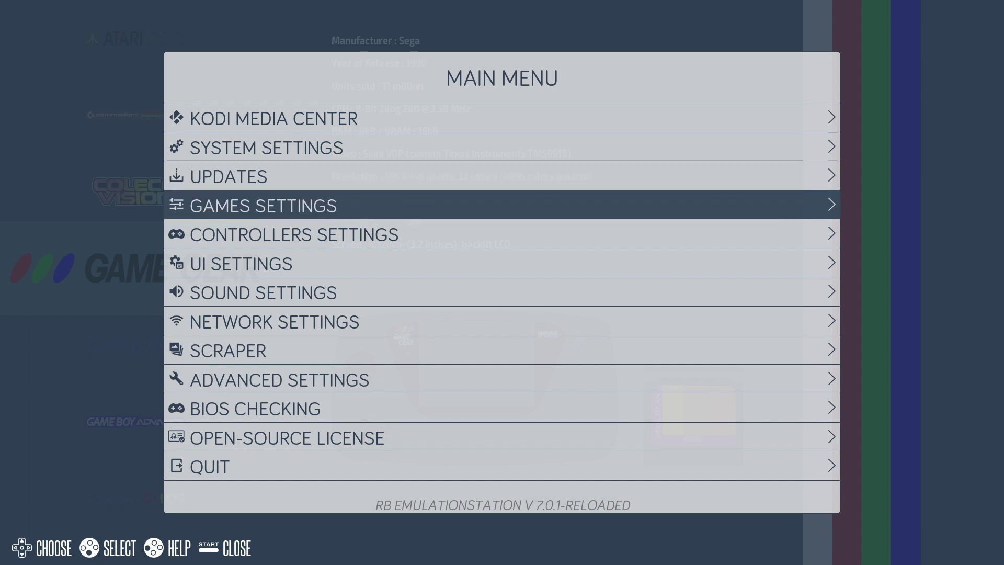
key("Down")
key("Return")
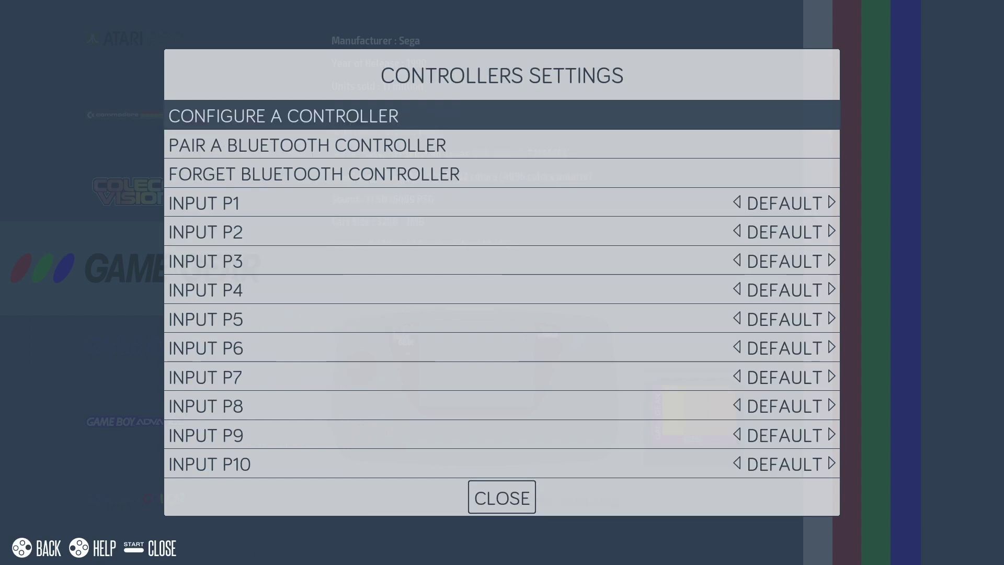
Look through the controller options, from configuring and Bluetooth pairing to the player input assignments.
key("Down")
key("Down")
key("Down")
key("Down")
key("Down")
key("Down")
key("Down")
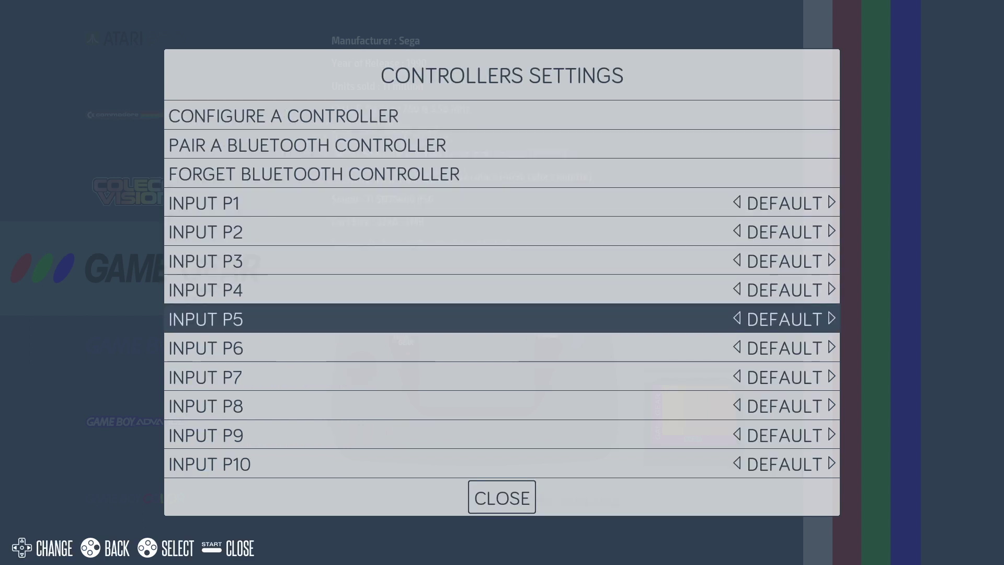
key("Down")
key("Down")
key("Down")
key("Down")
key("Down")
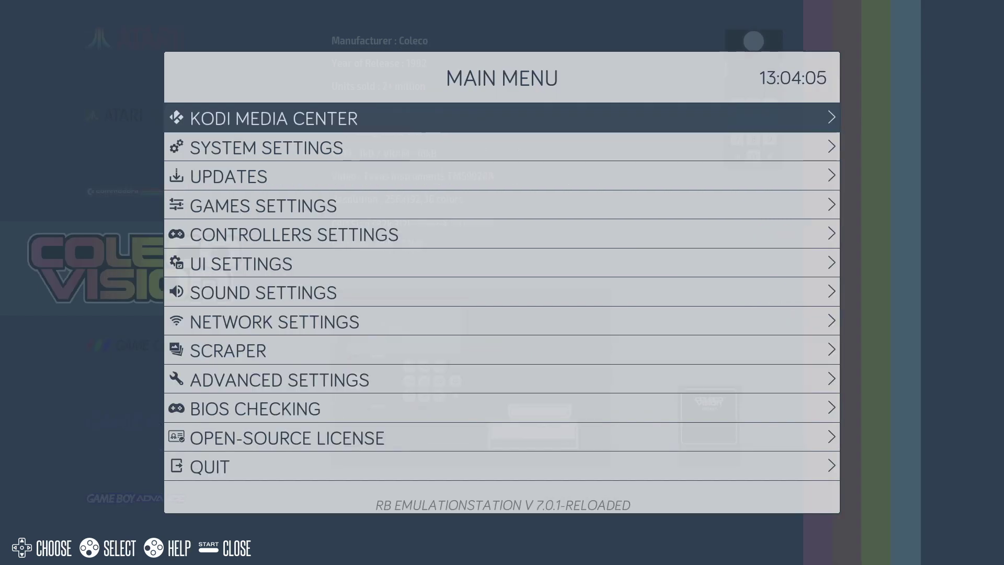
Open the network settings from the main menu.
key("Down")
key("Down")
key("Down")
key("Down")
key("Down")
key("Down")
key("Down")
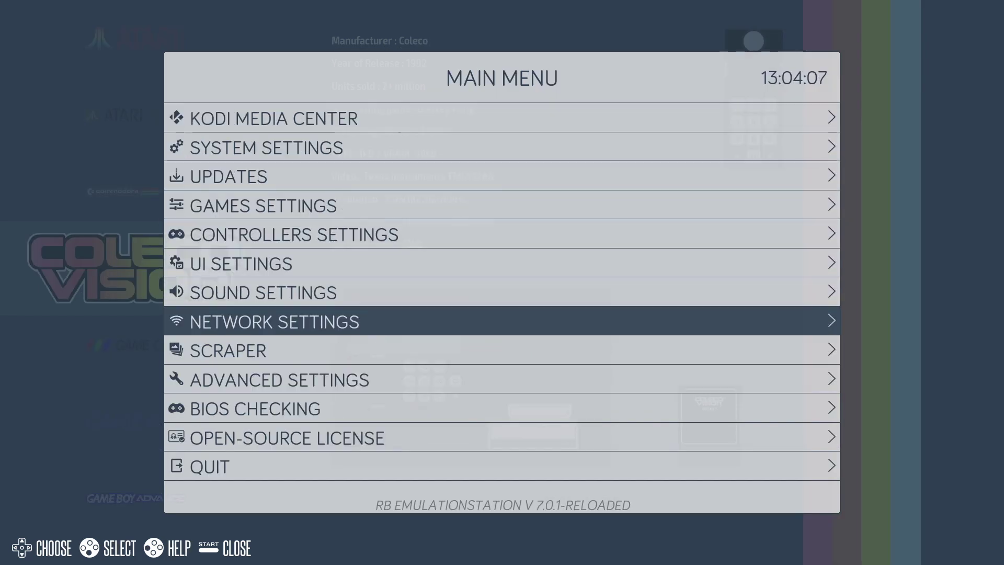
key("Return")
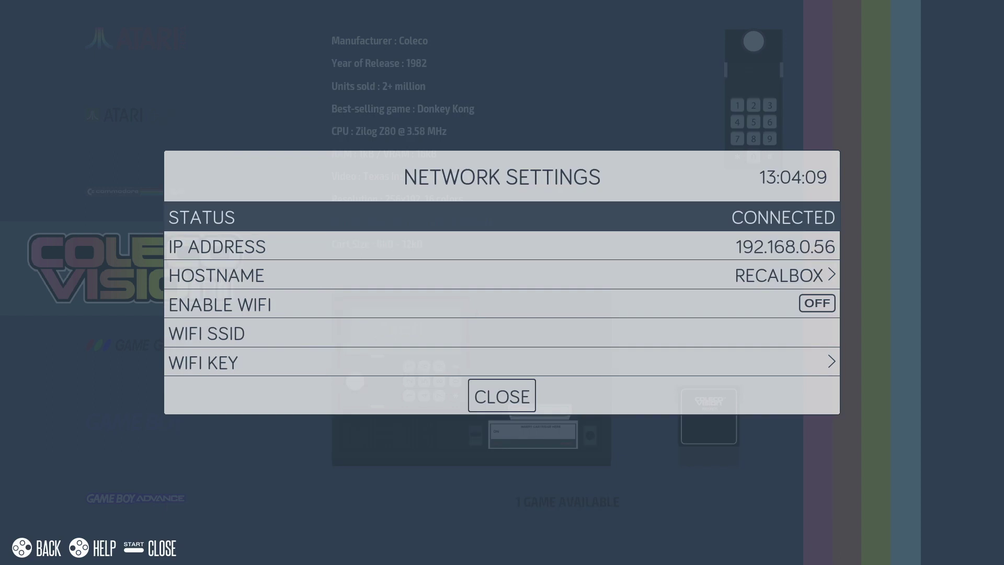
Enable WiFi and open the WiFi SSID entry for editing.
key("Down")
key("Down")
key("Down")
key("Return")
key("Down")
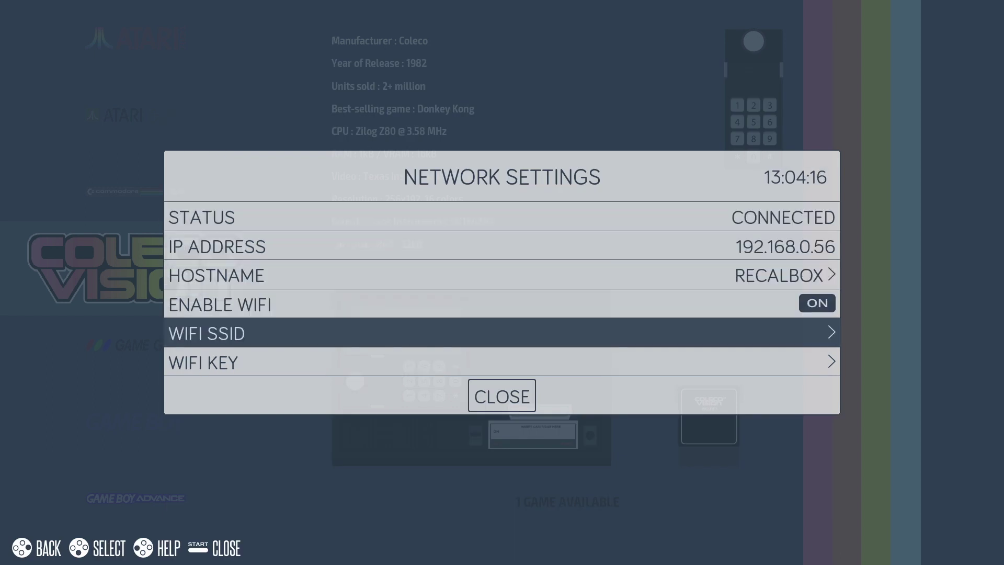
key("Return")
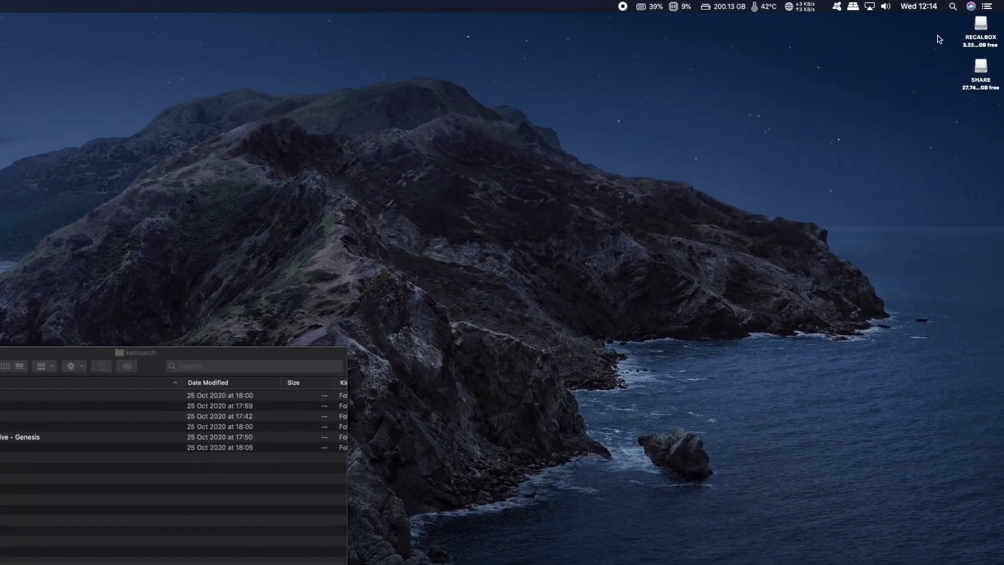
On the Mac, open the SHARE volume of the SD card in Finder and place its window beside the retroarch folder.
left_click_drag(958, 19, 998, 51)
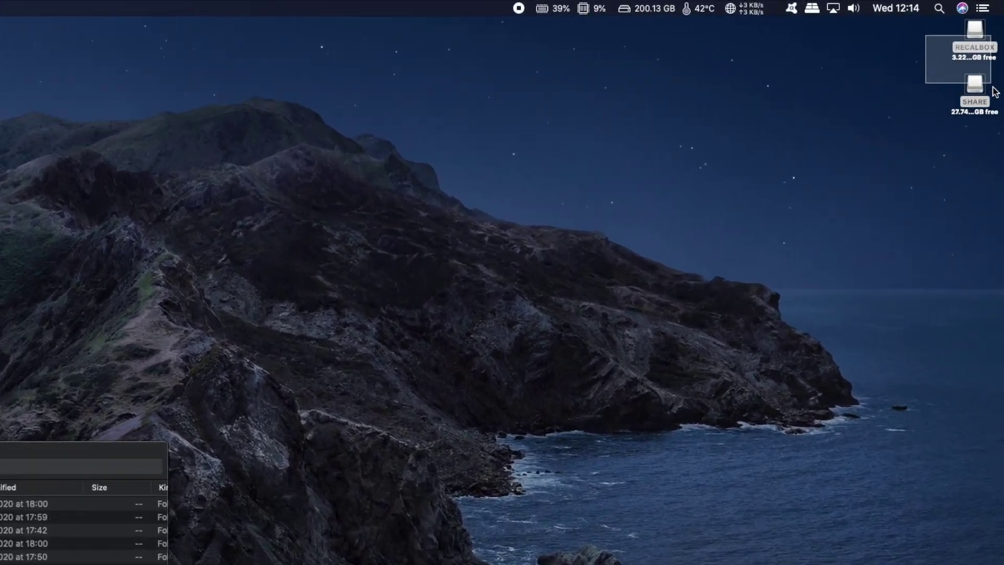
left_click_drag(995, 92, 1003, 130)
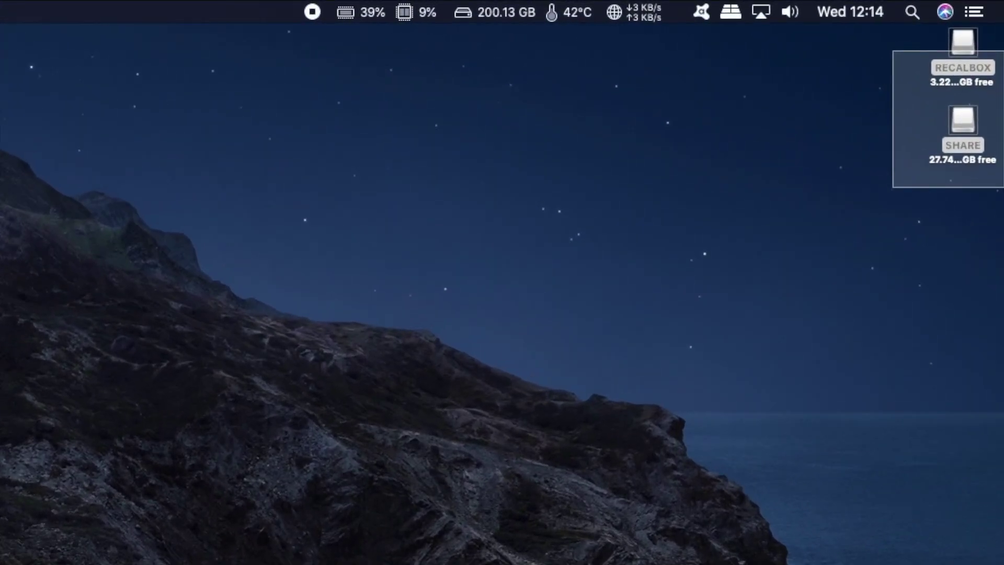
left_click_drag(1003, 187, 965, 129)
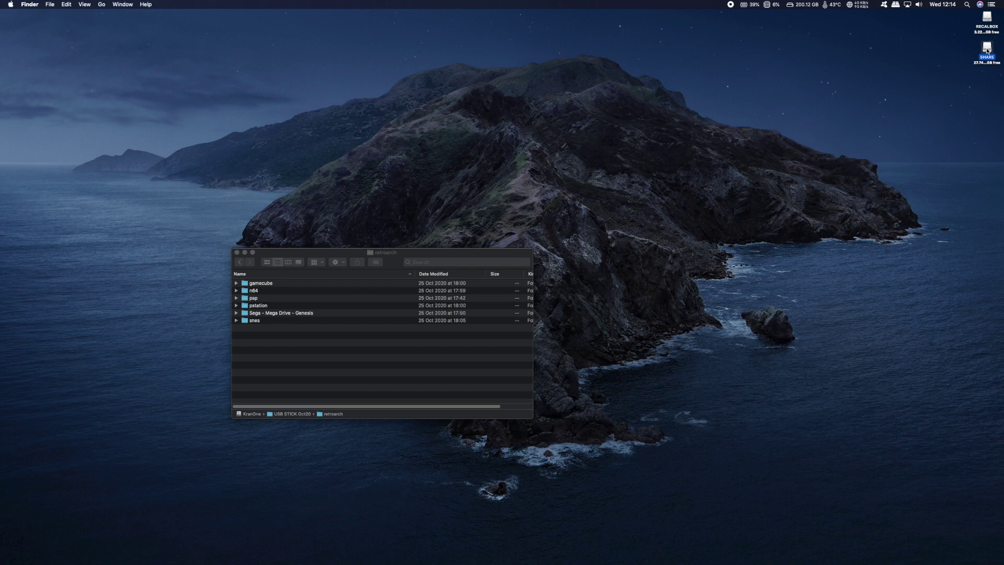
double_click(986, 51)
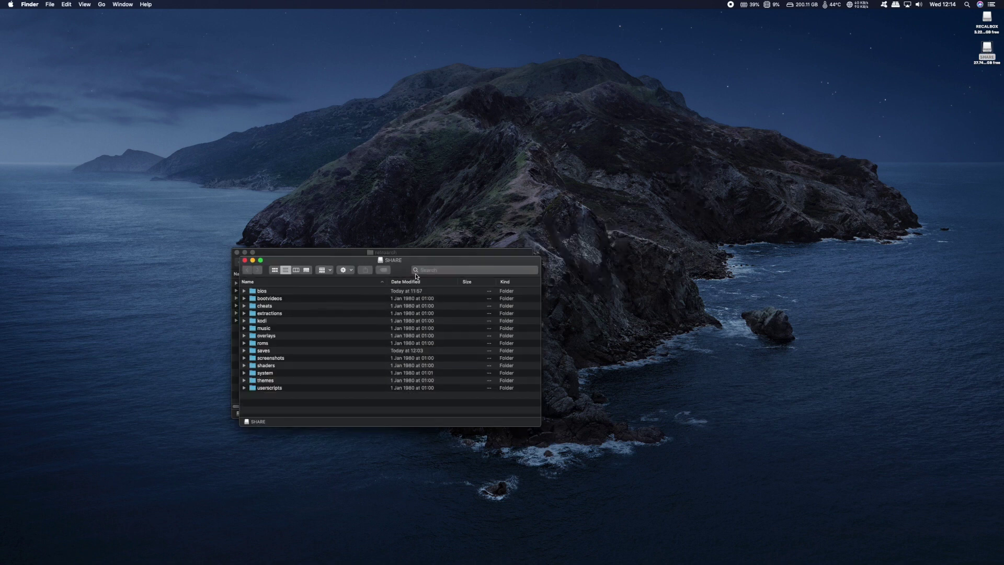
left_click_drag(417, 267, 742, 224)
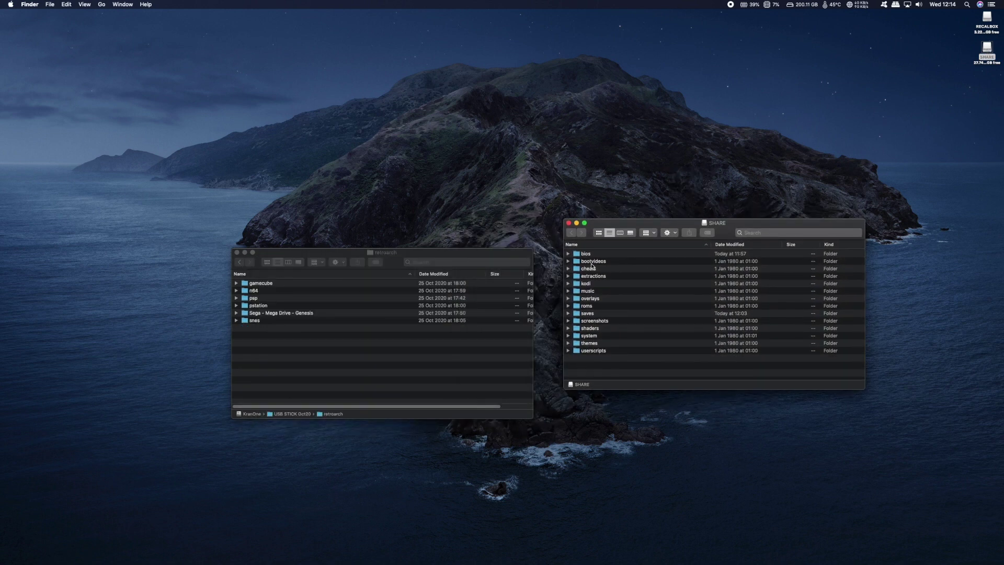
Open the roms folder on SHARE and enlarge its window to show more of the system folders.
double_click(587, 306)
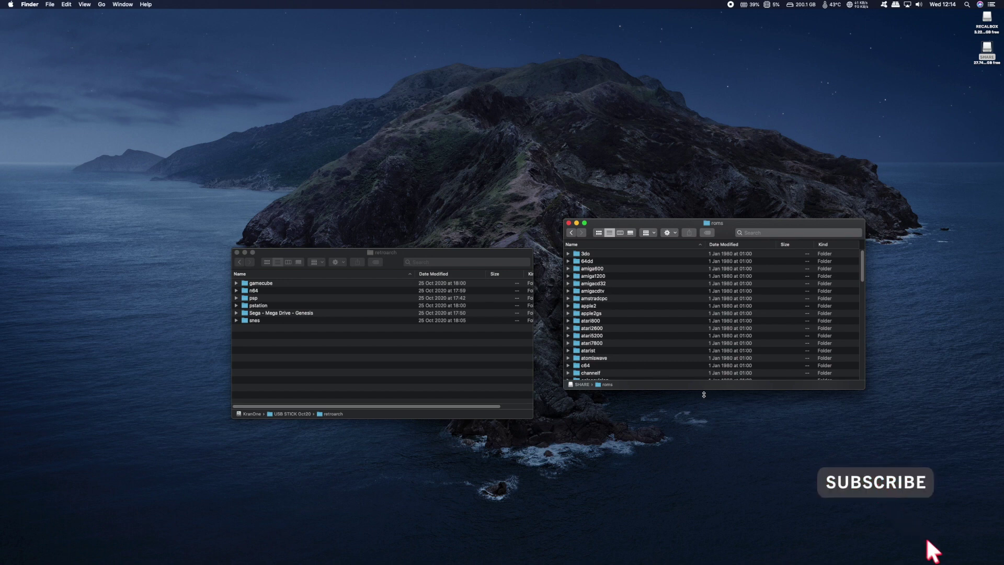
left_click_drag(703, 394, 701, 476)
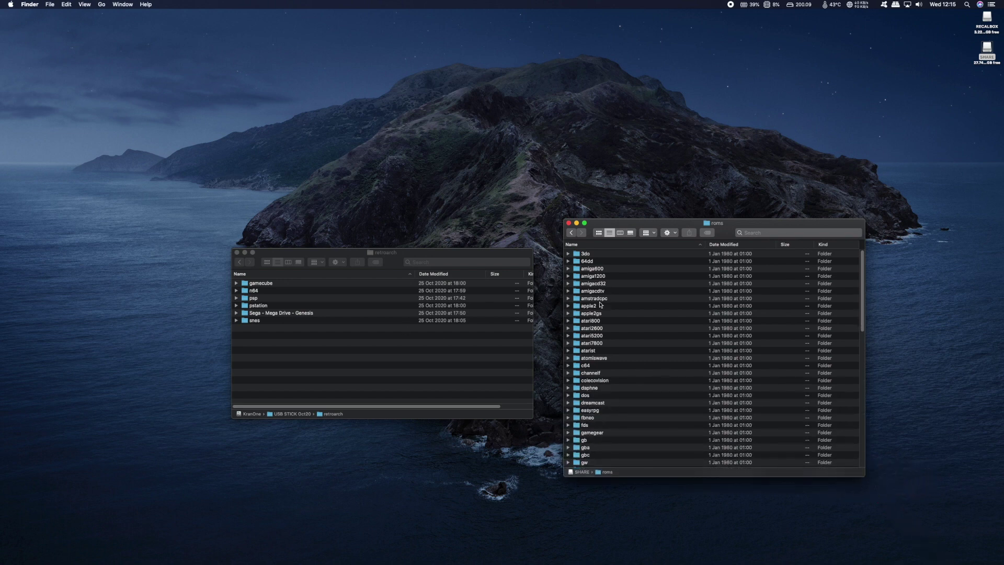
scroll(596, 326, "down", 5)
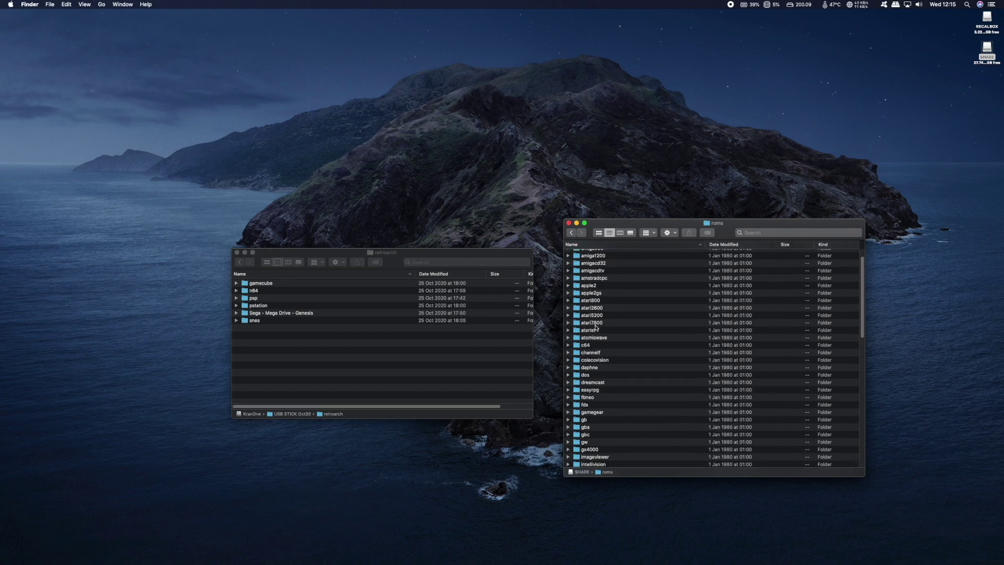
Copy the two n64 game archives and all the PSP disc images from the retroarch folder to their matching folders in roms.
double_click(269, 291)
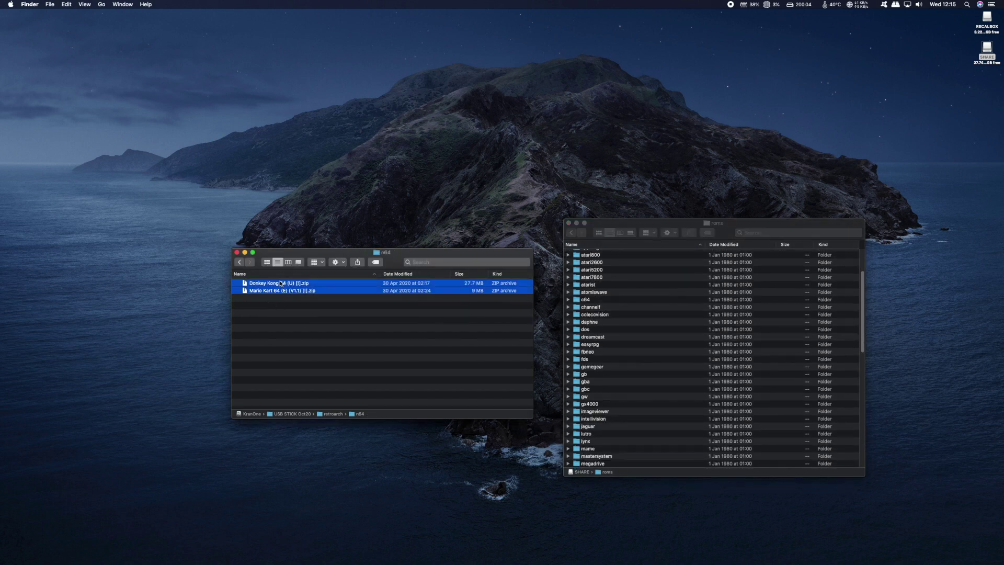
right_click(279, 286)
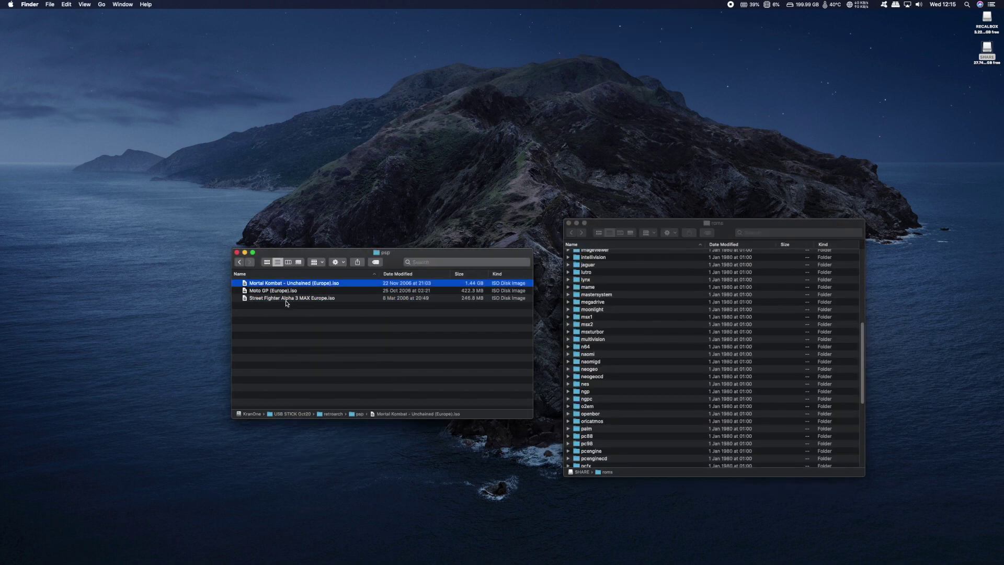
key("super+a")
double_click(614, 348)
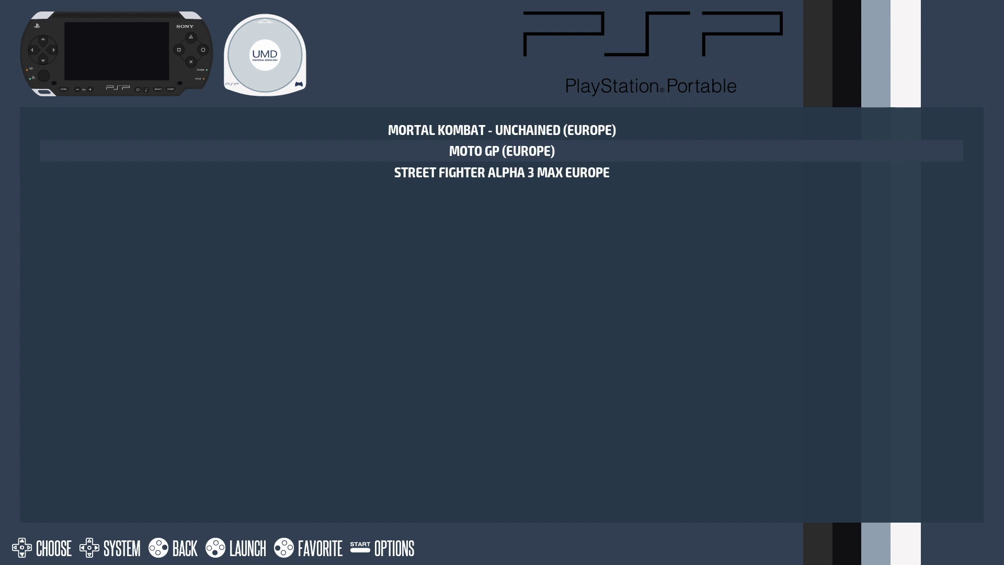
In Recalbox, launch Street Fighter Alpha 3 MAX from the PSP list and choose Ryu with Turbo 2 speed.
key("Down")
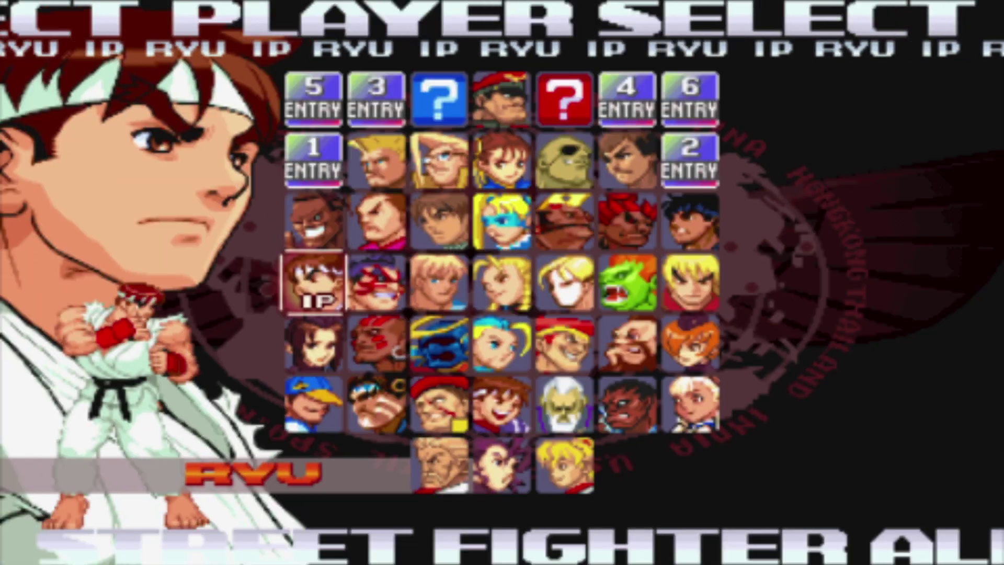
key("Return")
key("Return")
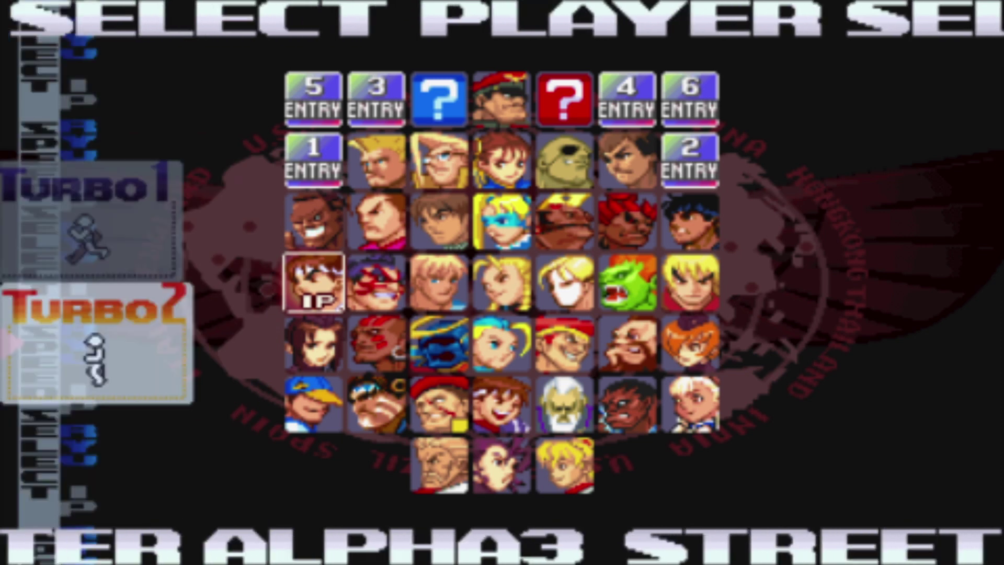
key("Return")
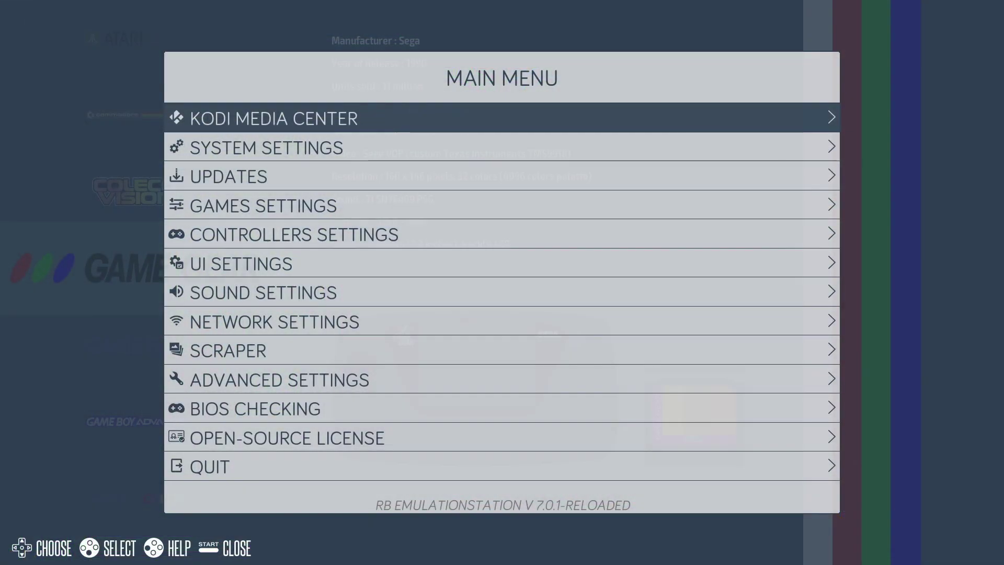
Open the Scraper settings from the Recalbox main menu.
key("Down")
key("Down")
key("Down")
key("Down")
key("Down")
key("Down")
key("Down")
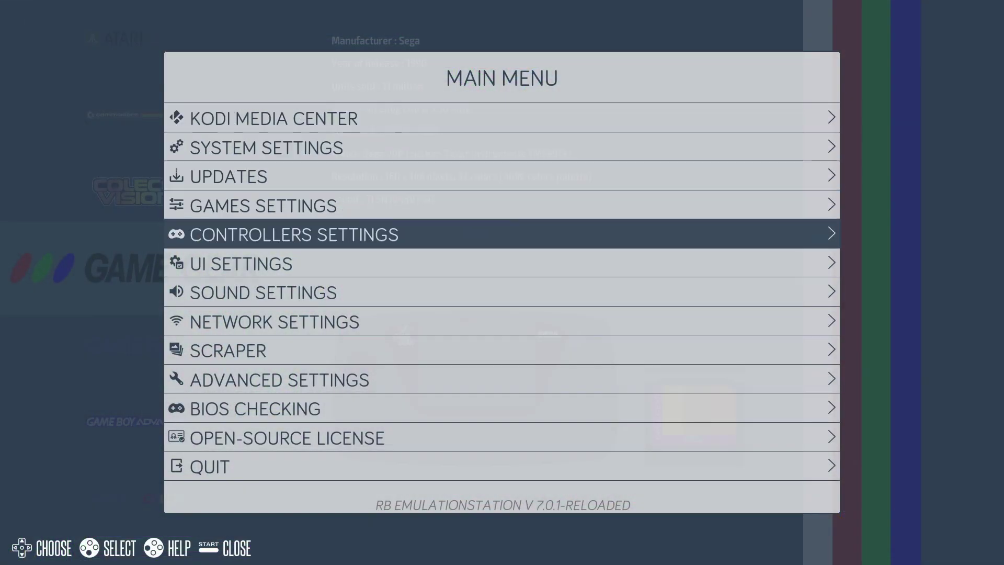
key("Down")
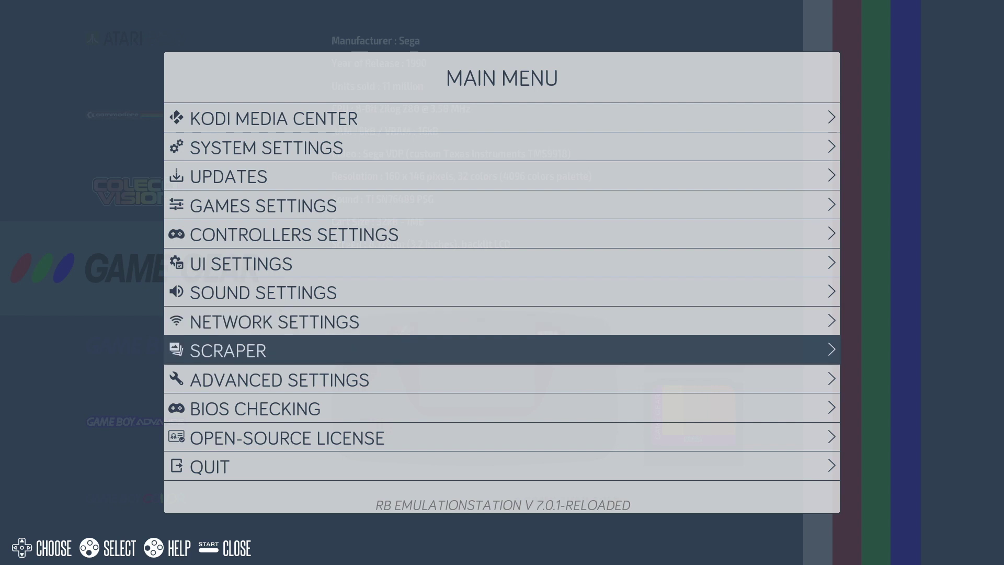
key("Return")
Proceed to the Scrape Now options using ScreenScraper and keep all listed systems selected.
key("Down")
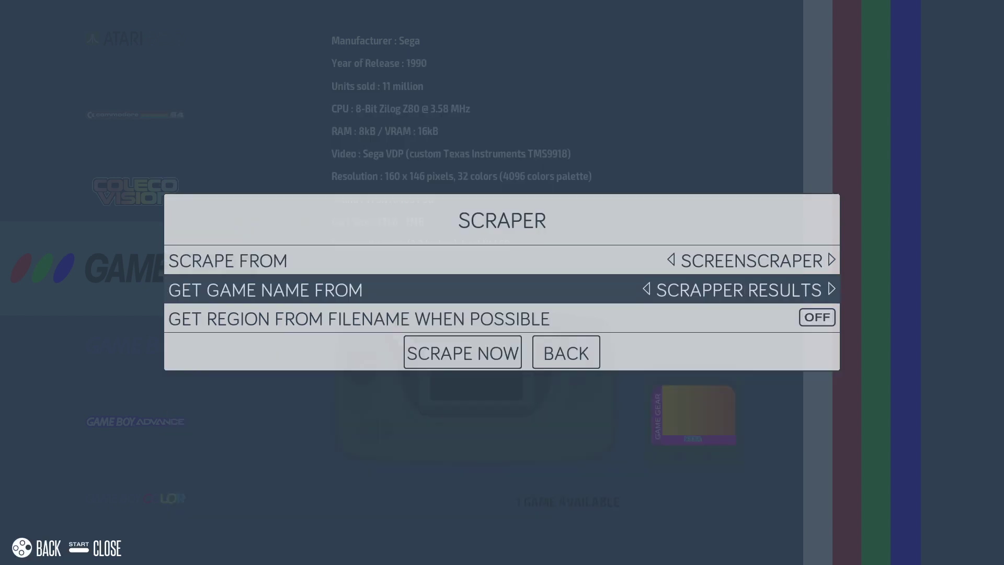
key("Down")
key("Down")
key("Return")
key("Left")
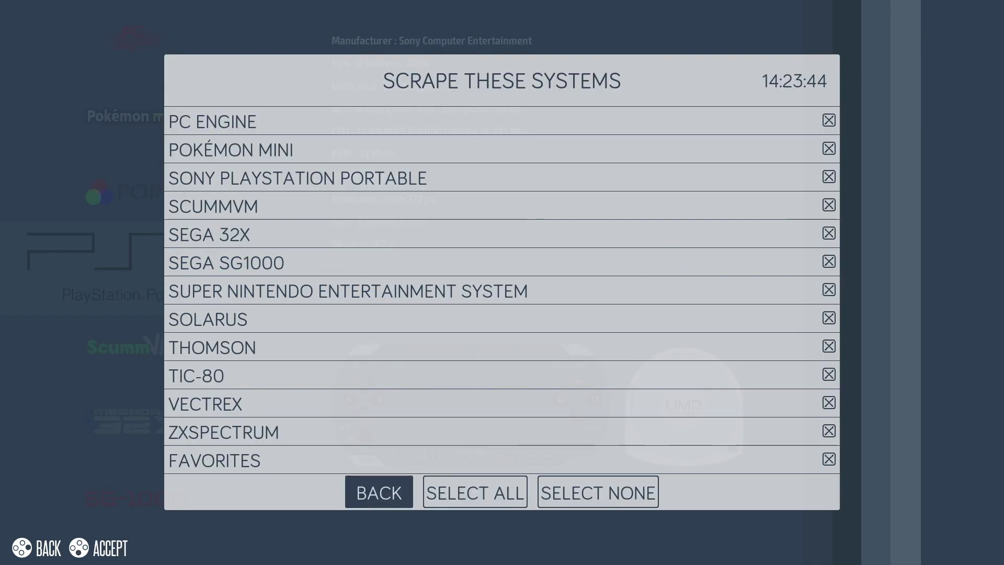
key("Return")
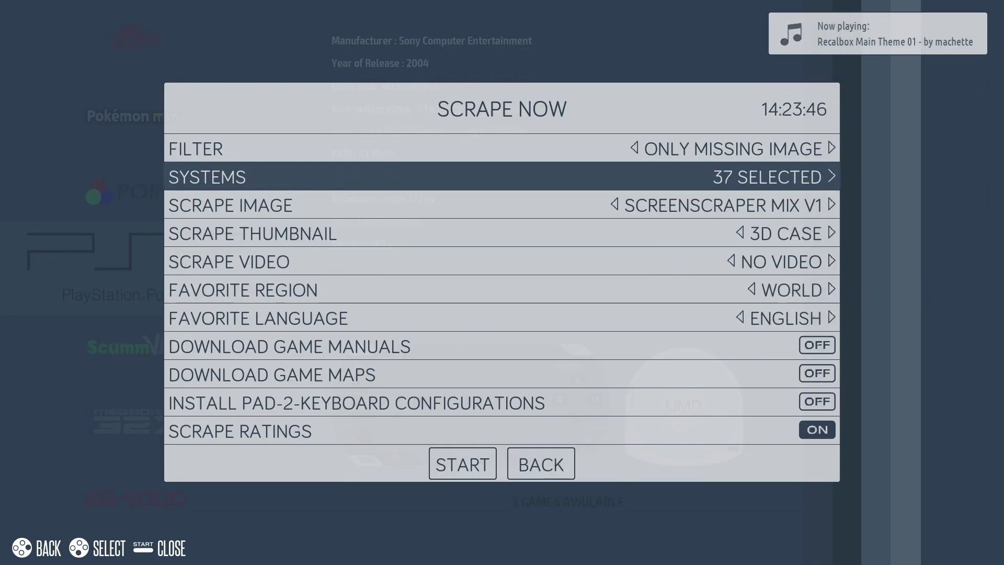
Start scraping the selected systems for games with missing images, keeping the default download options.
key("Down")
key("Down")
key("Down")
key("Down")
key("Down")
key("Down")
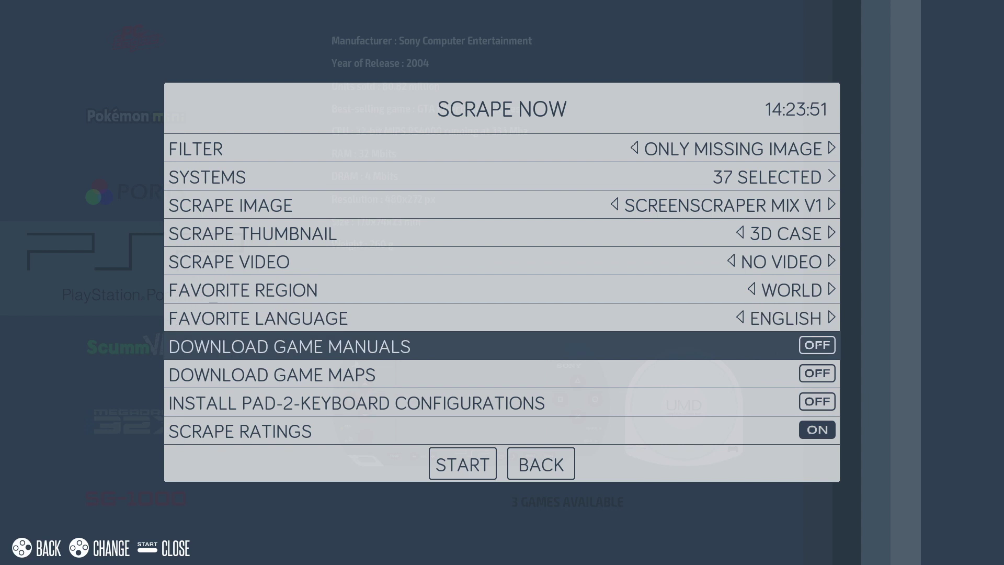
key("Down")
key("Down")
key("Down")
key("Down")
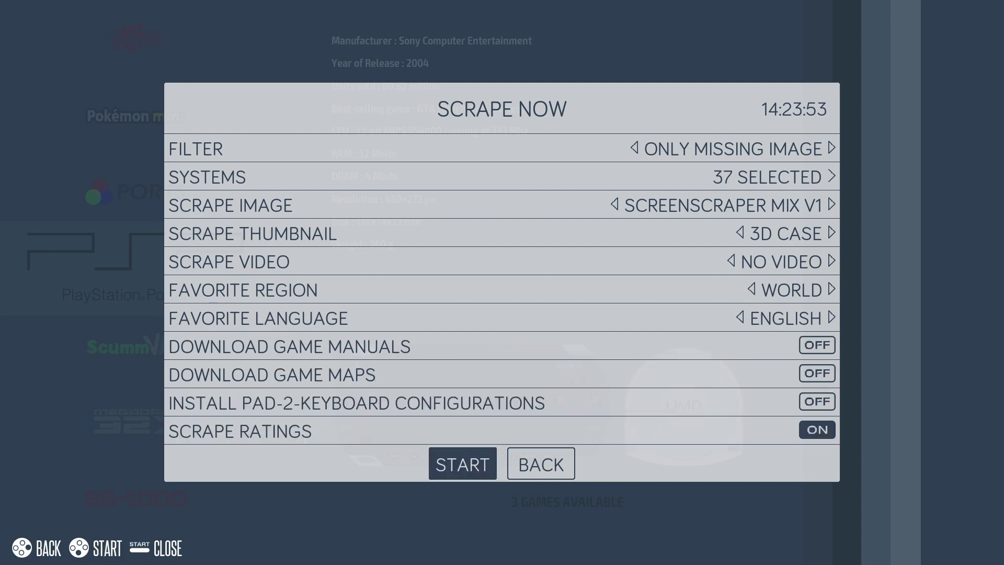
key("Return")
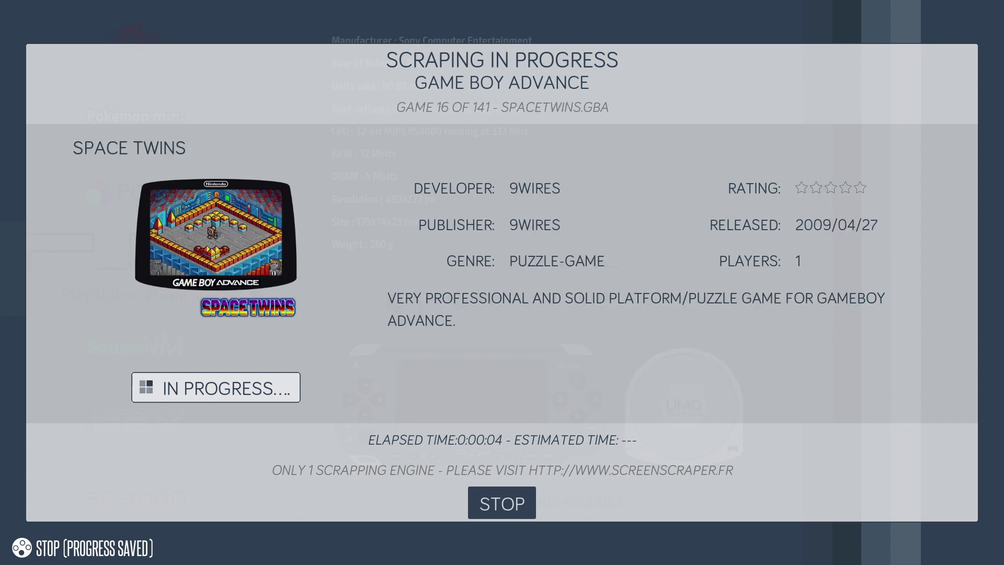
Leave the scraping view, open the ZX Spectrum game list and browse the game details down to The Sword of Ianna.
key("Escape")
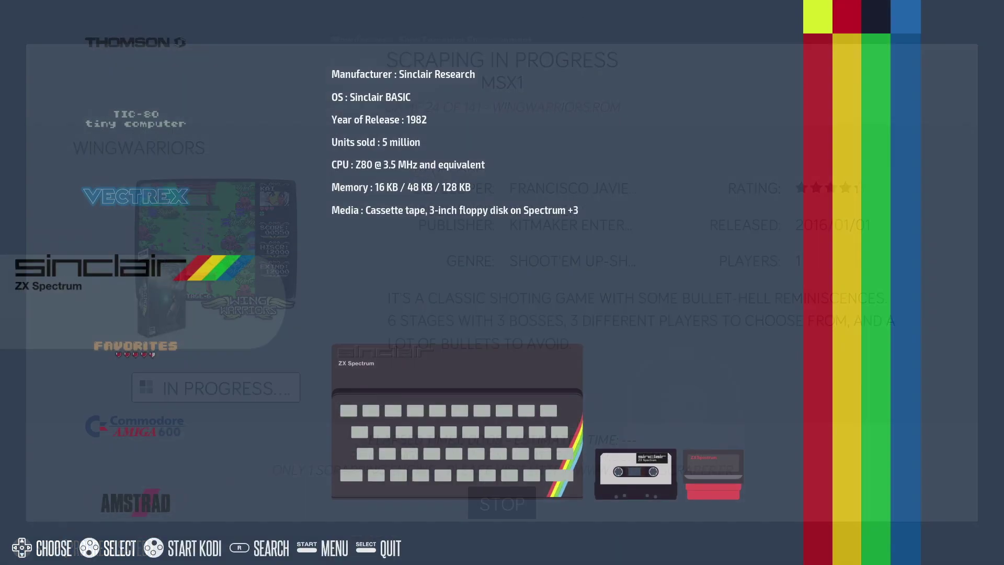
key("Return")
key("Down")
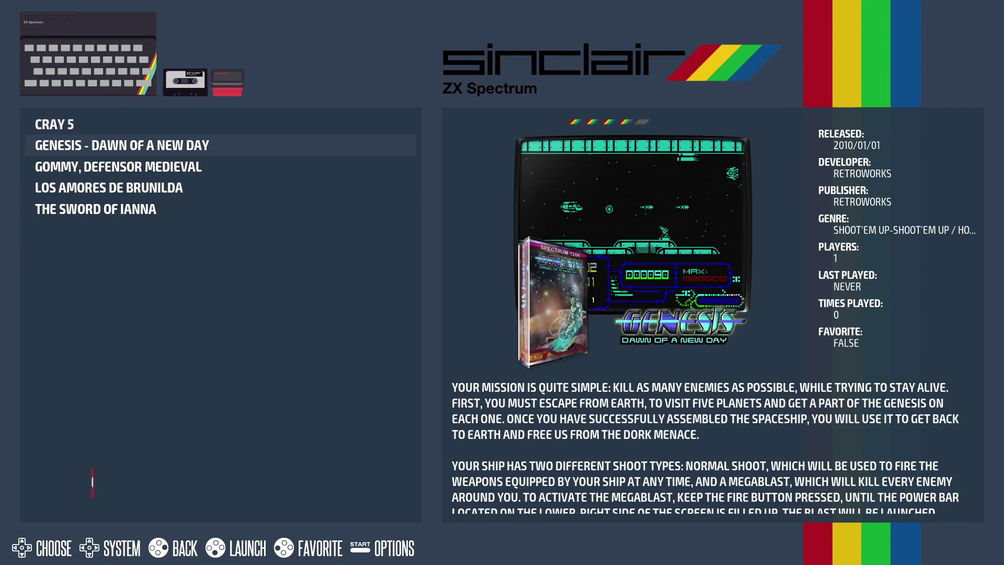
key("Down")
key("Down")
key("Down")
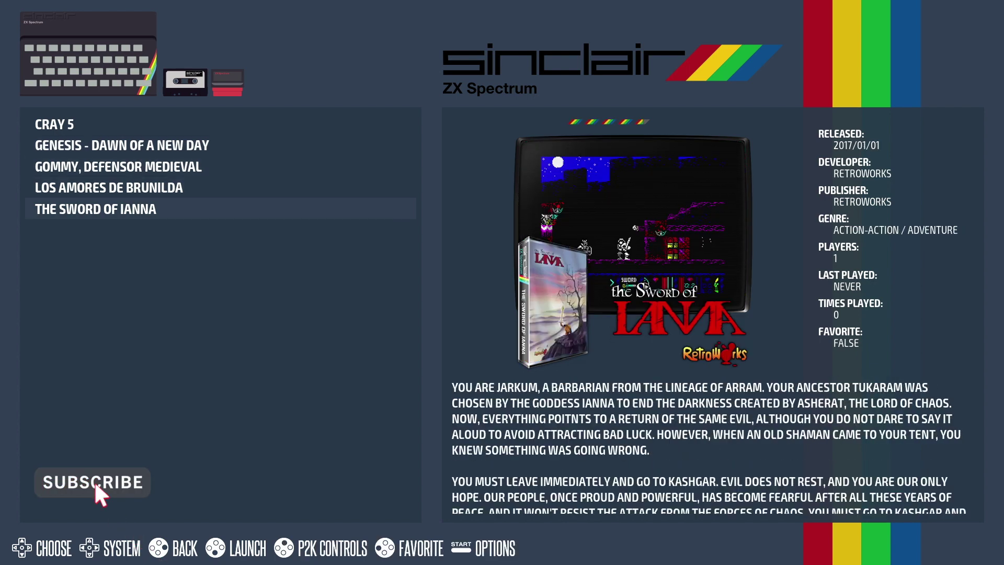
Launch Genesis - Dawn of a New Day from the ZX Spectrum list and start the game.
key("Up")
key("Up")
key("Up")
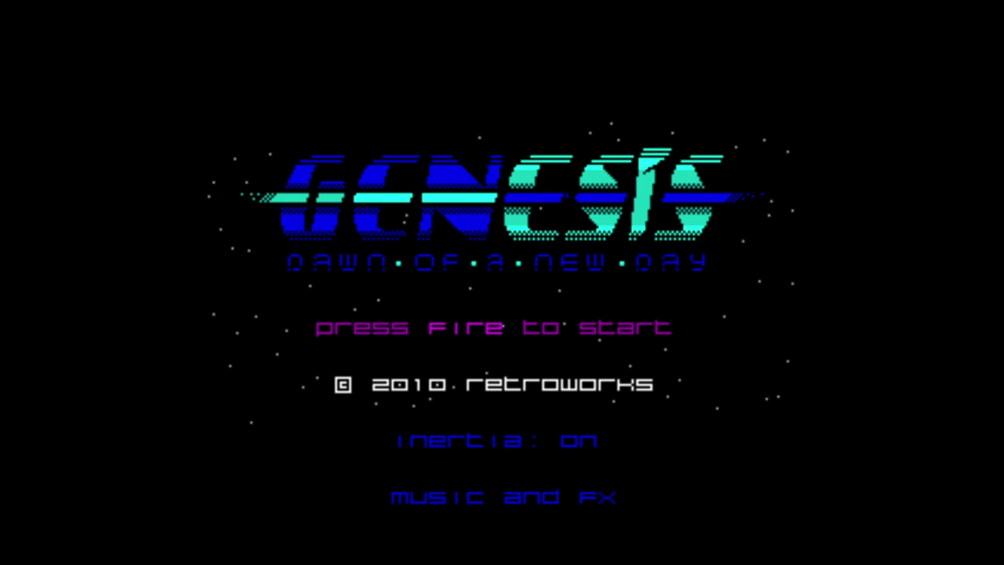
key("space")
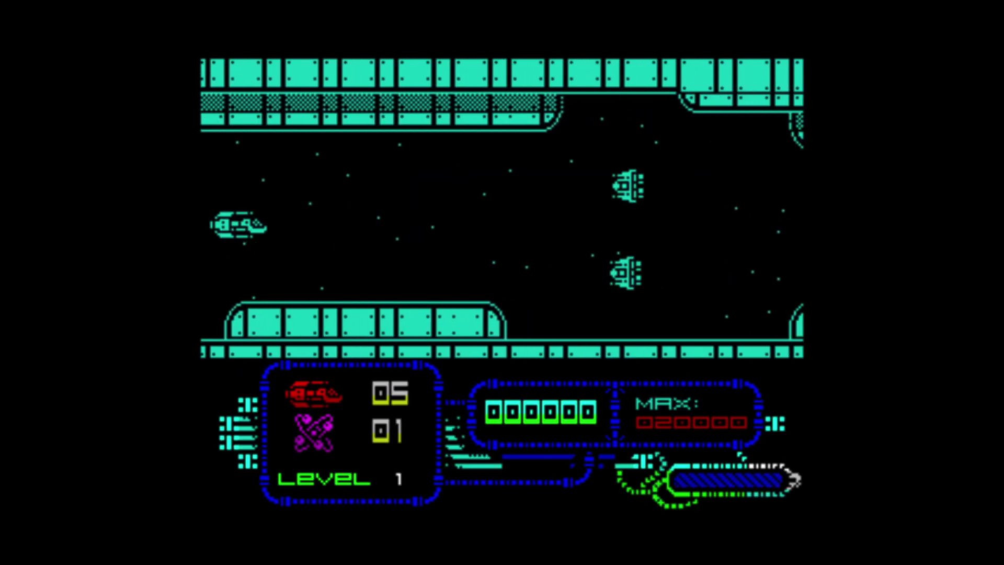